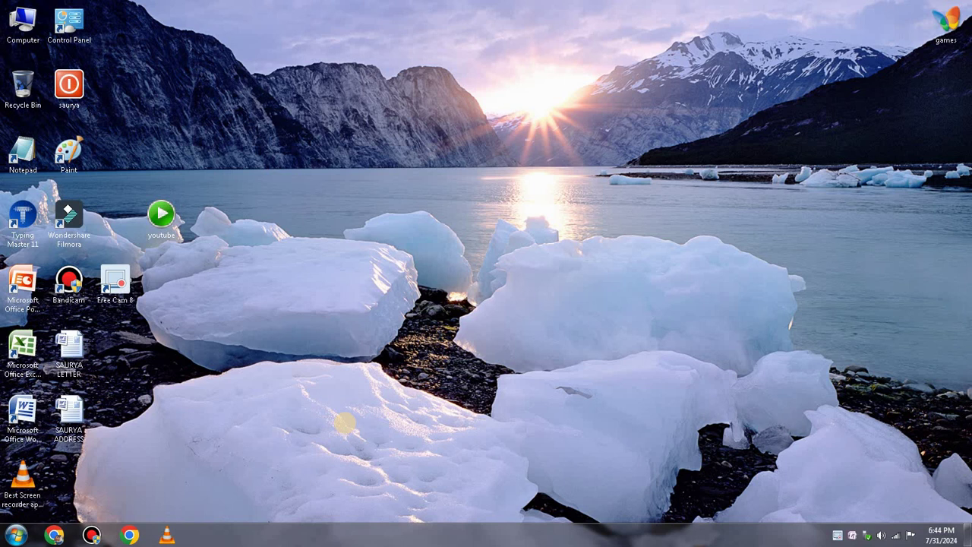
# Step: Launch Paint from its desktop shortcut, maximize the blank canvas, then minimize and restore it
pyautogui.rightClick(69, 153)
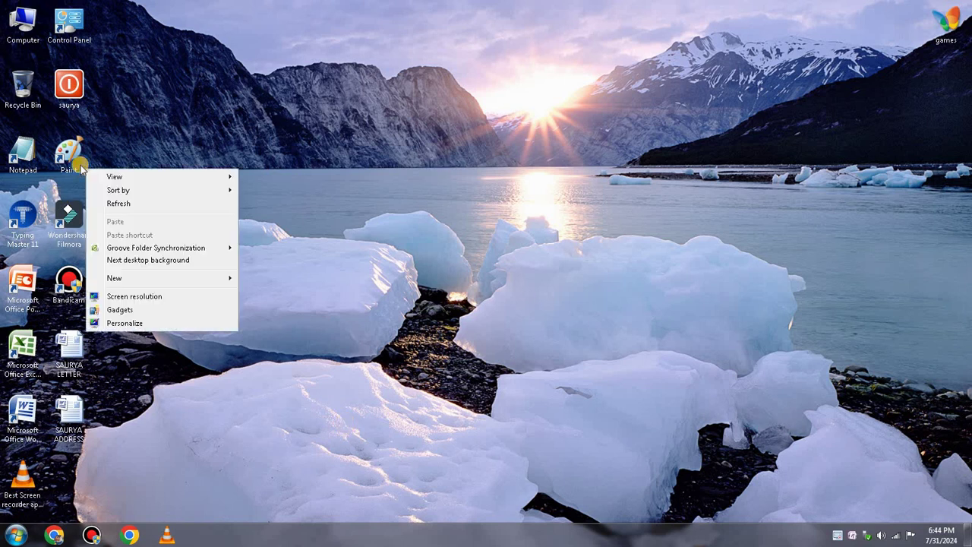
pyautogui.click(70, 158)
pyautogui.rightClick(69, 153)
pyautogui.click(99, 160)
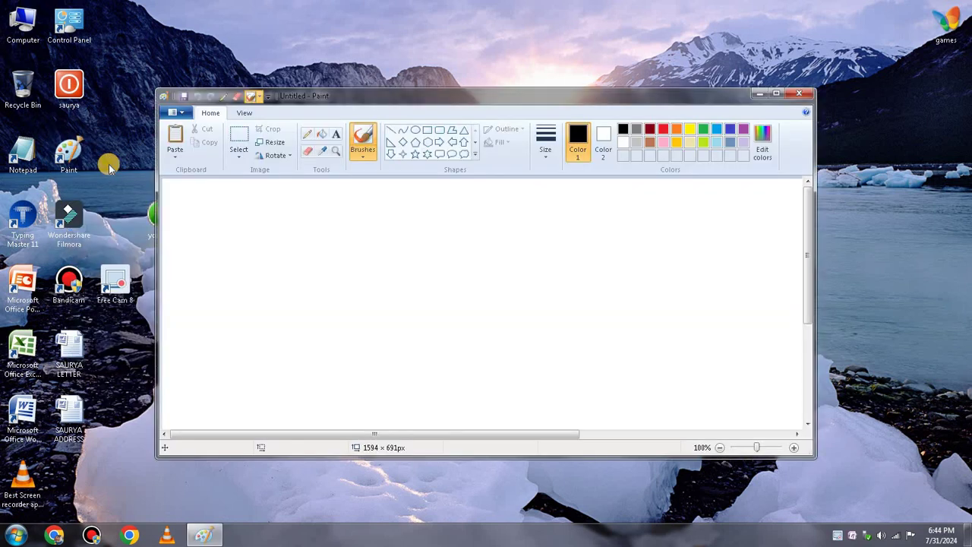
pyautogui.click(776, 93)
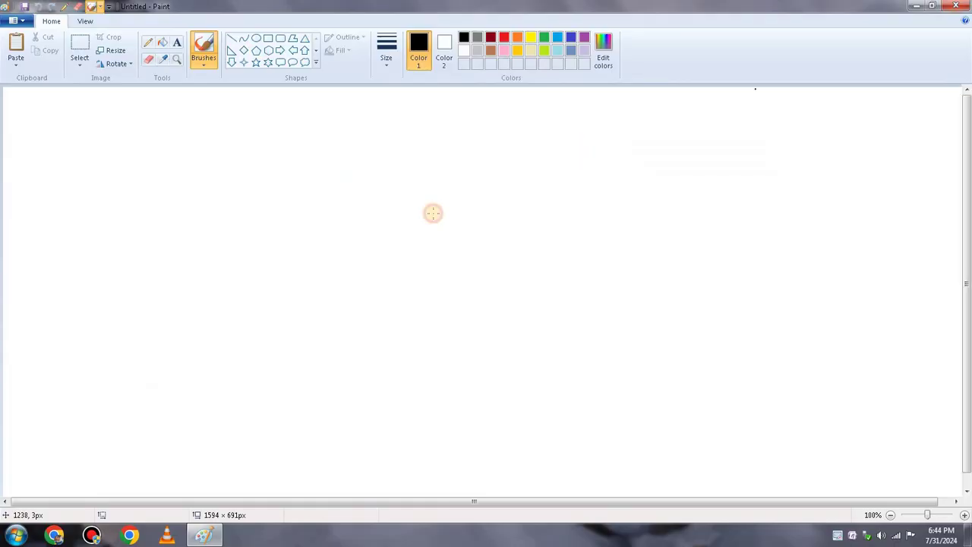
pyautogui.click(914, 7)
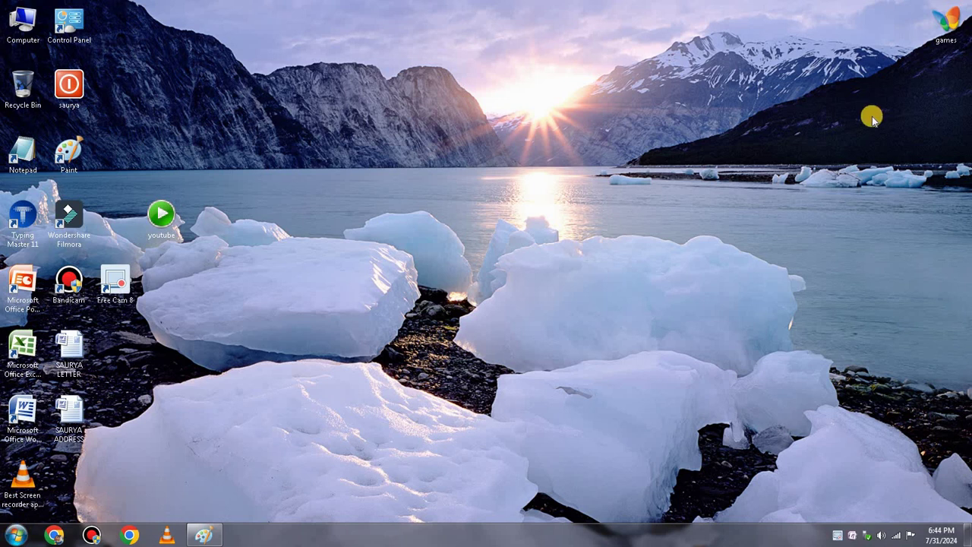
pyautogui.click(203, 536)
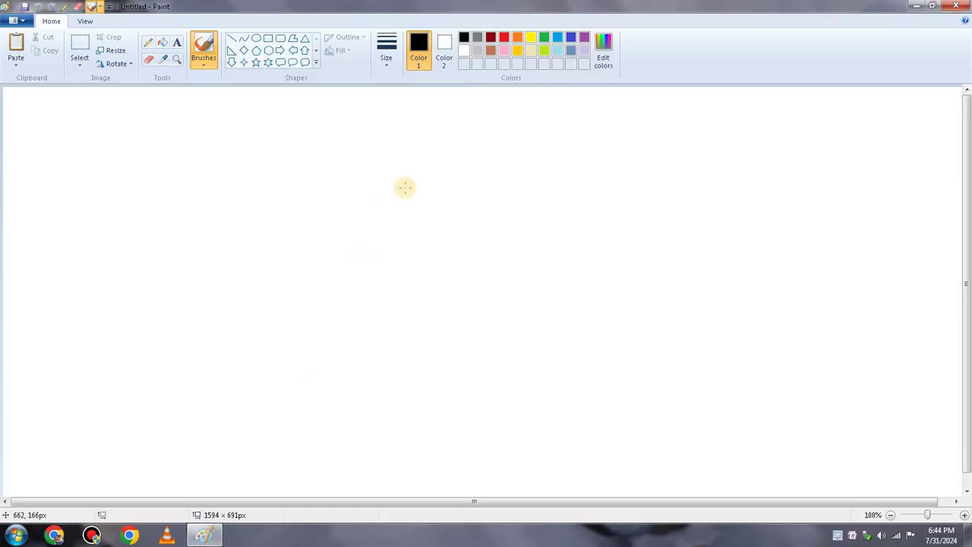
# Step: Paste the desktop screenshot onto the canvas and pick the Text tool
pyautogui.hotkey('ctrl', 'v')
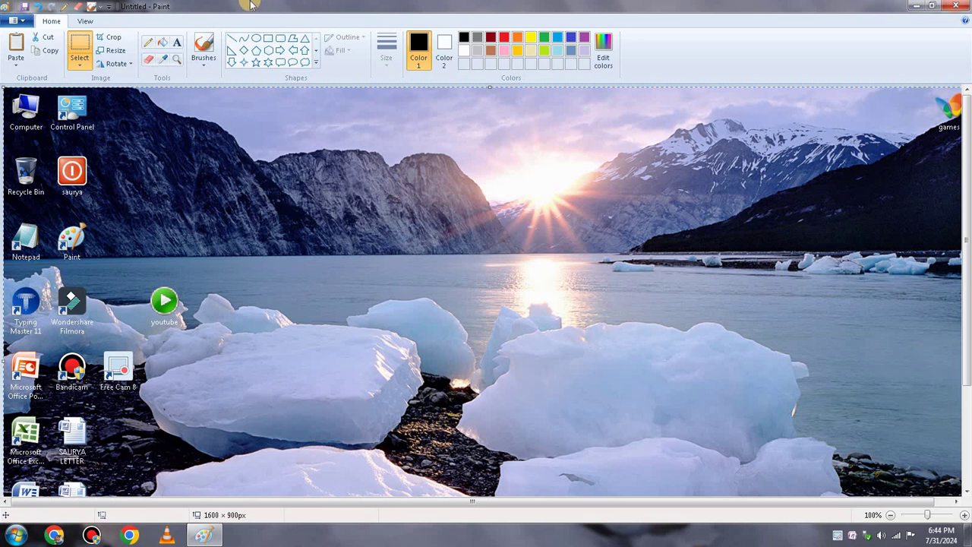
pyautogui.click(173, 44)
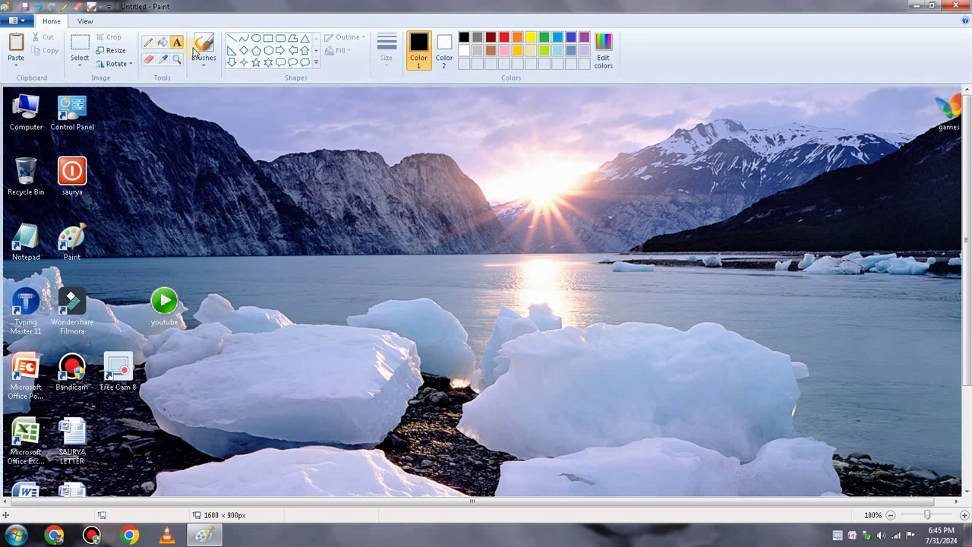
pyautogui.click(82, 21)
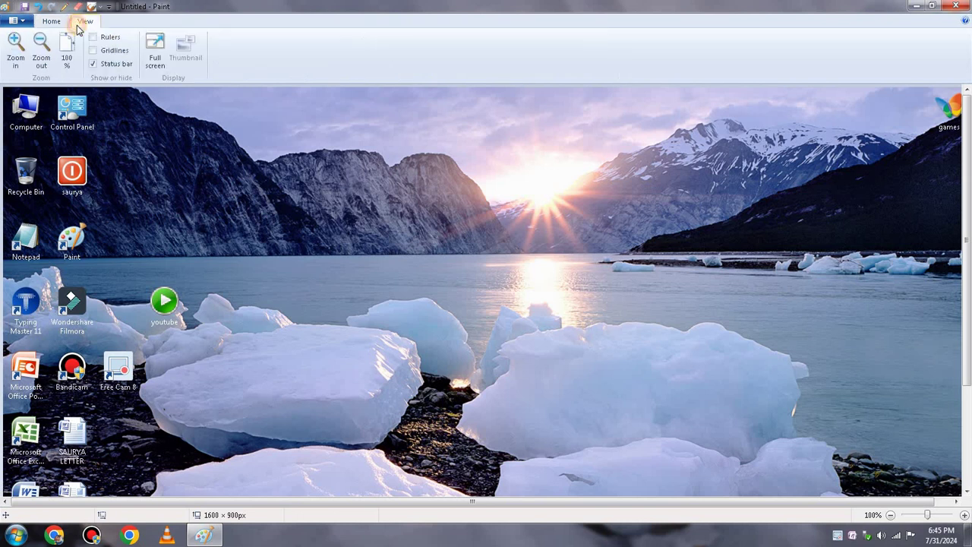
pyautogui.click(50, 22)
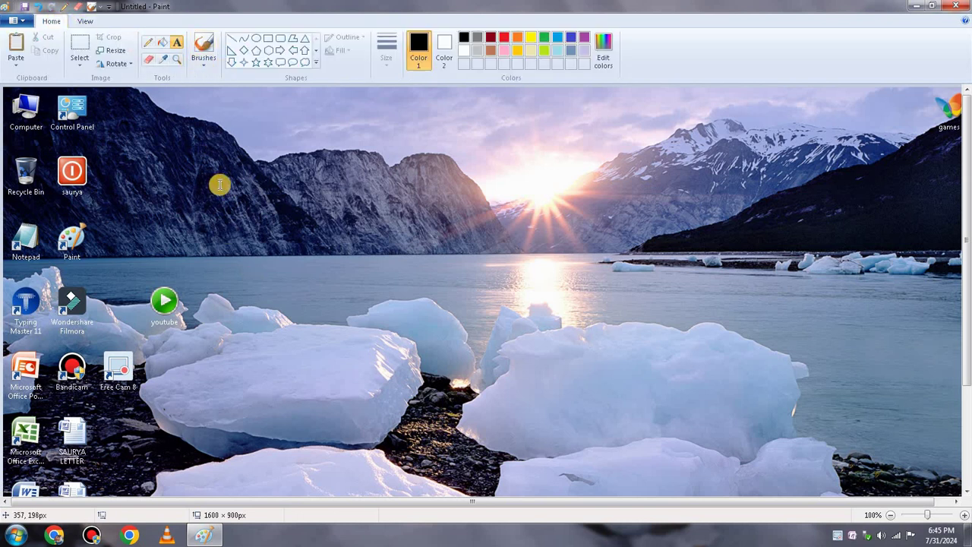
# Step: Add red text 'YOutube THumbnail' in a text box across the screenshot's upper middle
pyautogui.moveTo(220, 185); pyautogui.dragTo(831, 358)
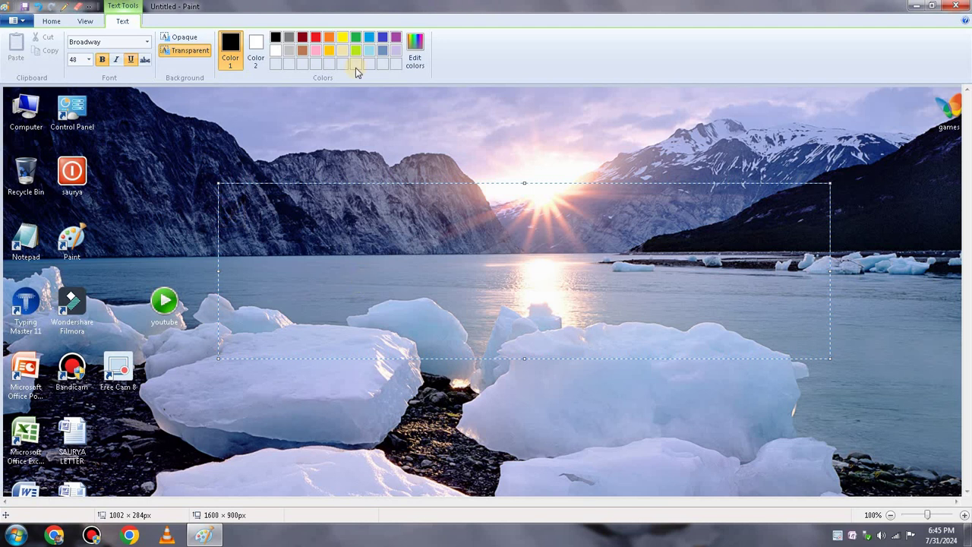
pyautogui.click(316, 37)
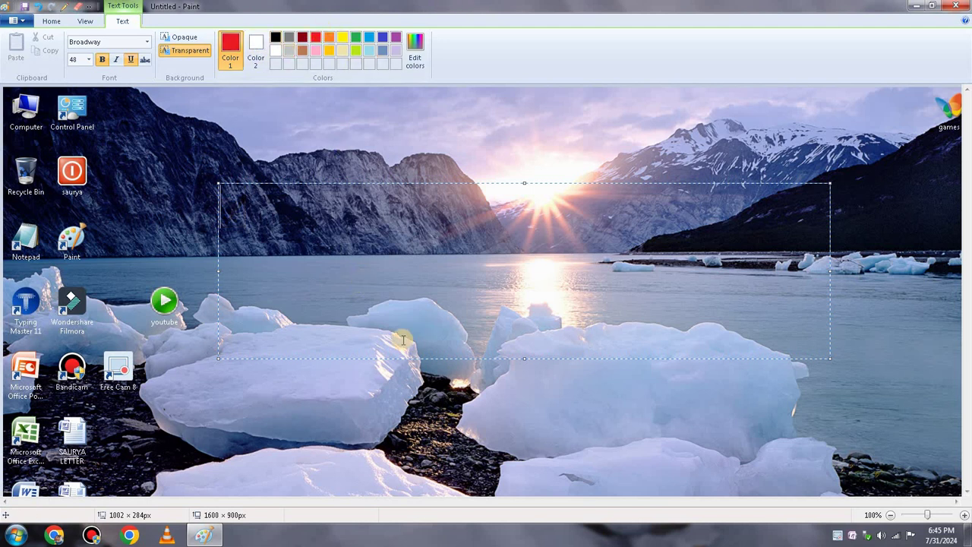
pyautogui.write('Yp')
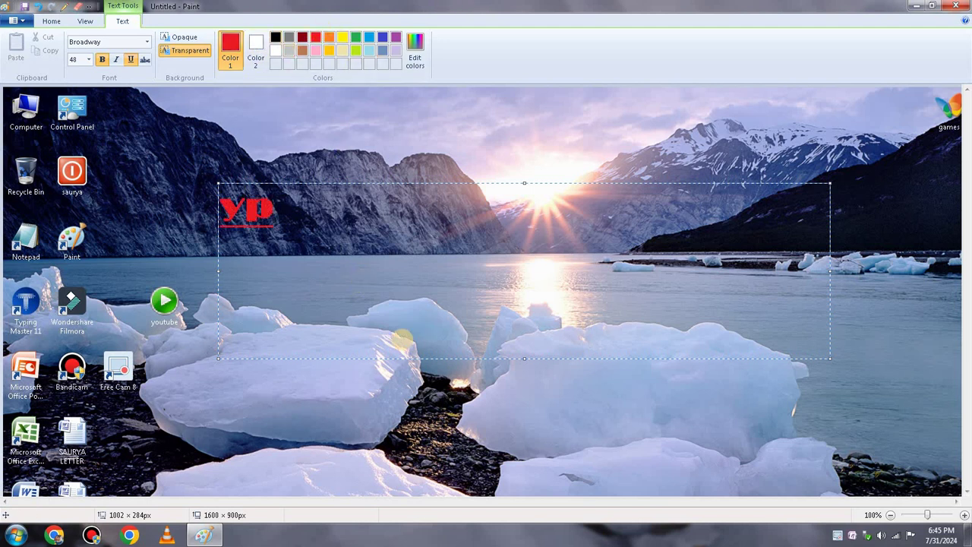
pyautogui.press('BackSpace')
pyautogui.press('BackSpace')
pyautogui.write('Y')
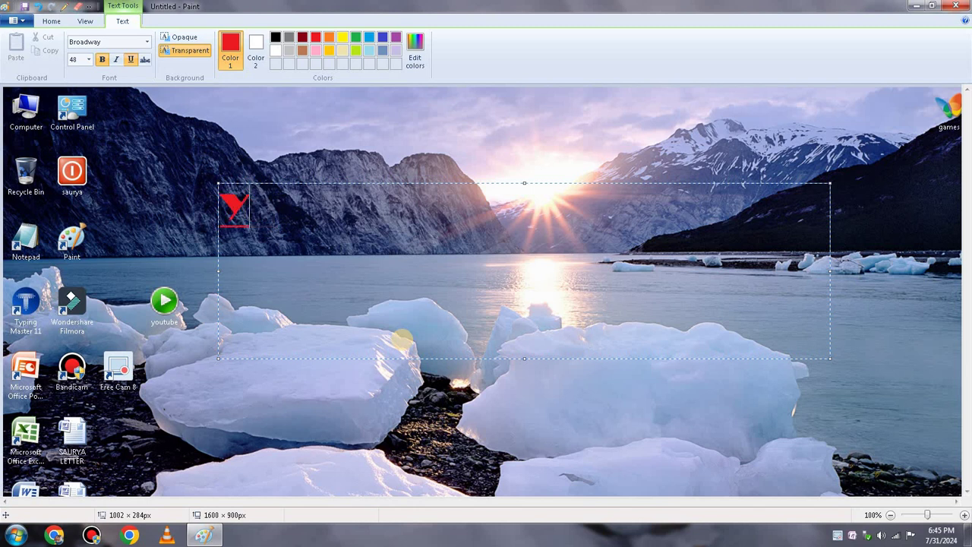
pyautogui.write('Outu')
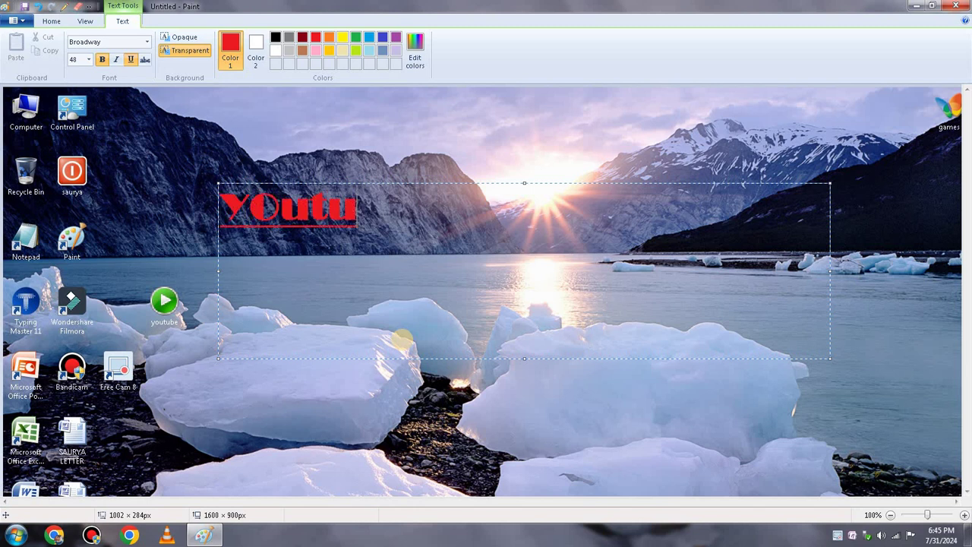
pyautogui.write('be THu')
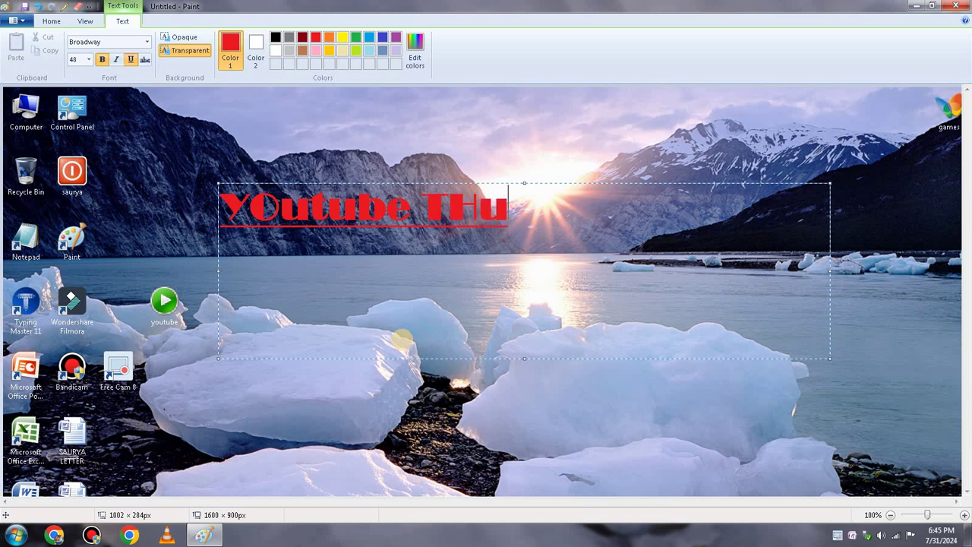
pyautogui.write('mbnail')
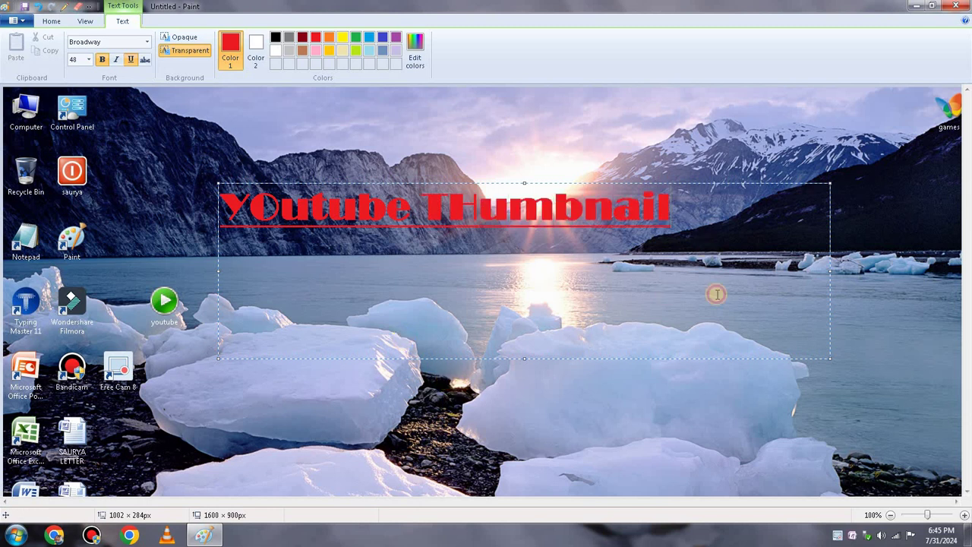
pyautogui.click(761, 136)
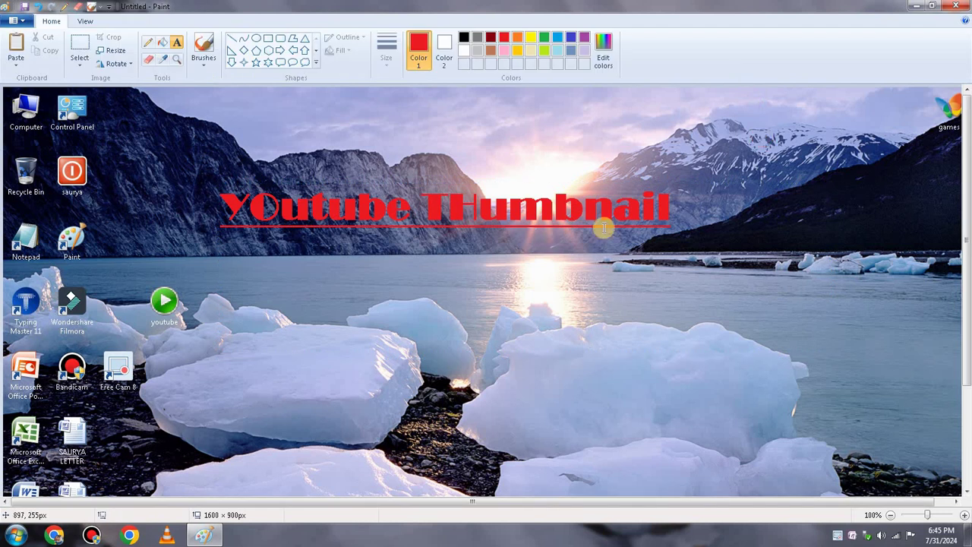
# Step: Try Baskerville Old Face on a new text area, commit it, and minimize Paint
pyautogui.moveTo(796, 228); pyautogui.dragTo(210, 183)
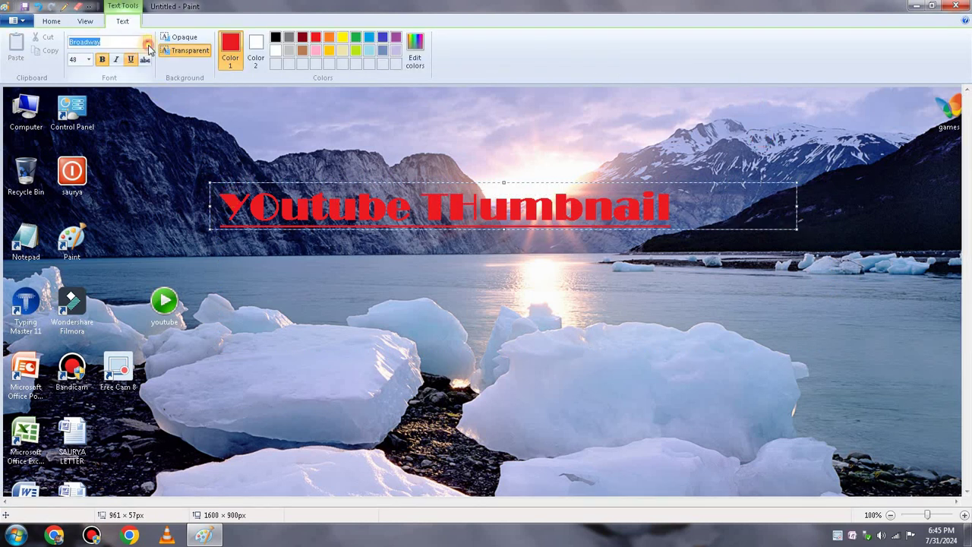
pyautogui.click(147, 42)
pyautogui.click(113, 137)
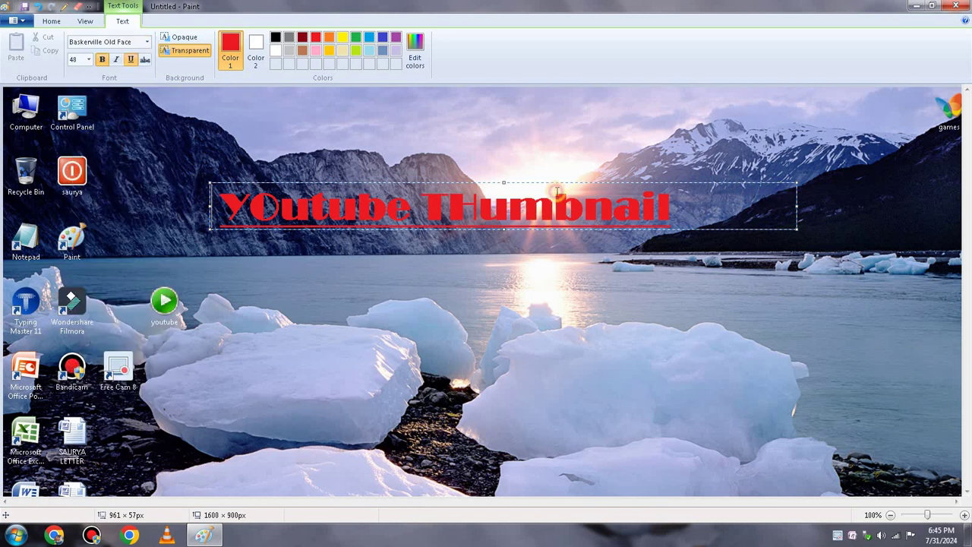
pyautogui.click(728, 117)
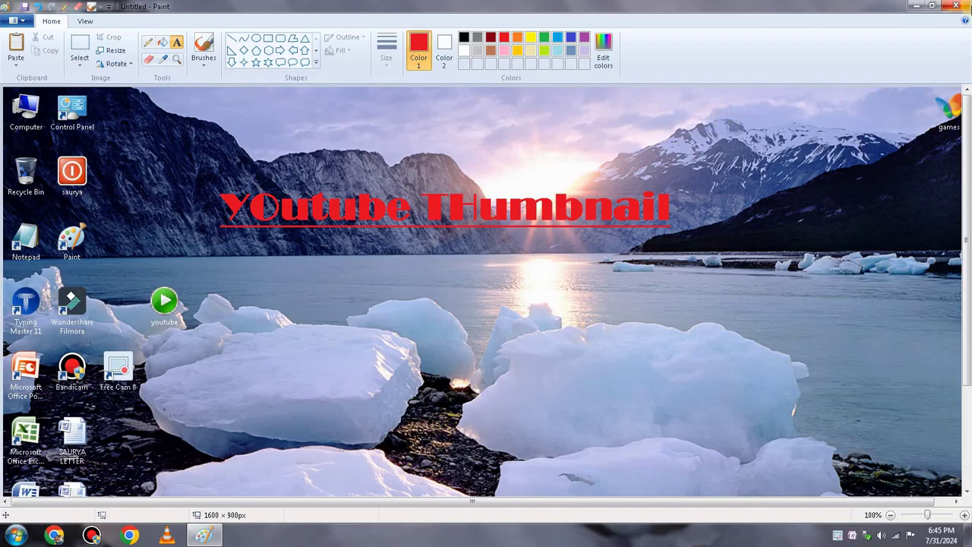
pyautogui.click(915, 6)
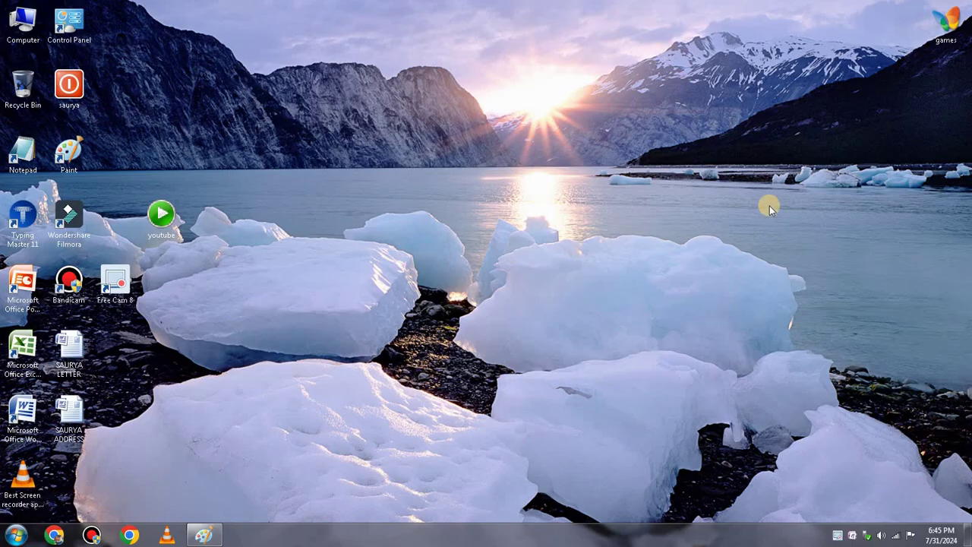
# Step: Cycle the desktop wallpaper with Next desktop background until the waterfall scene shows
pyautogui.rightClick(646, 135)
pyautogui.click(707, 227)
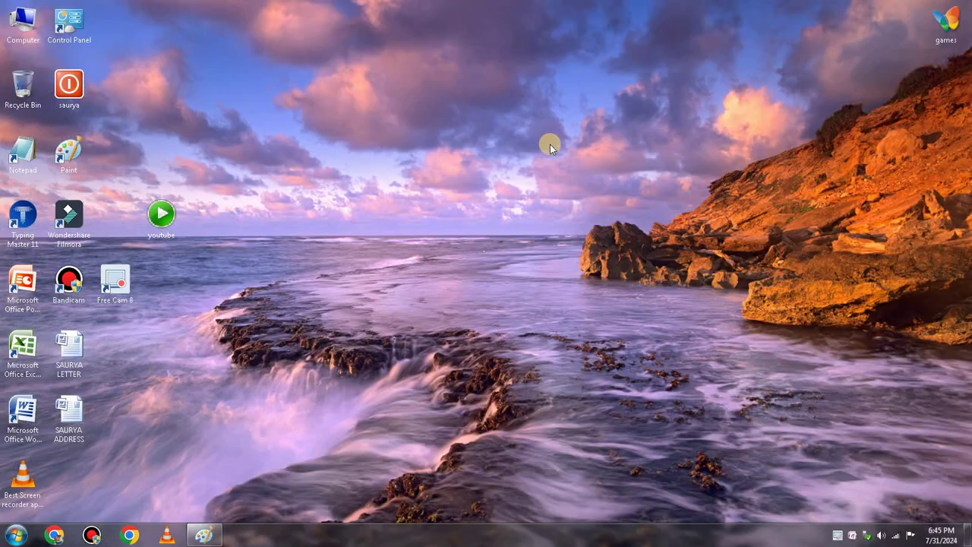
pyautogui.rightClick(550, 144)
pyautogui.click(481, 97)
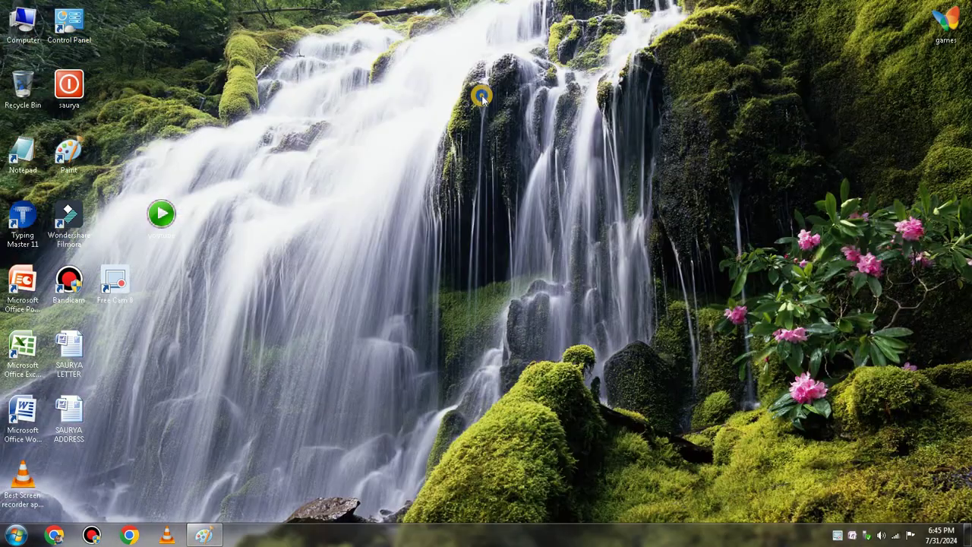
pyautogui.rightClick(482, 97)
pyautogui.rightClick(372, 181)
pyautogui.click(227, 222)
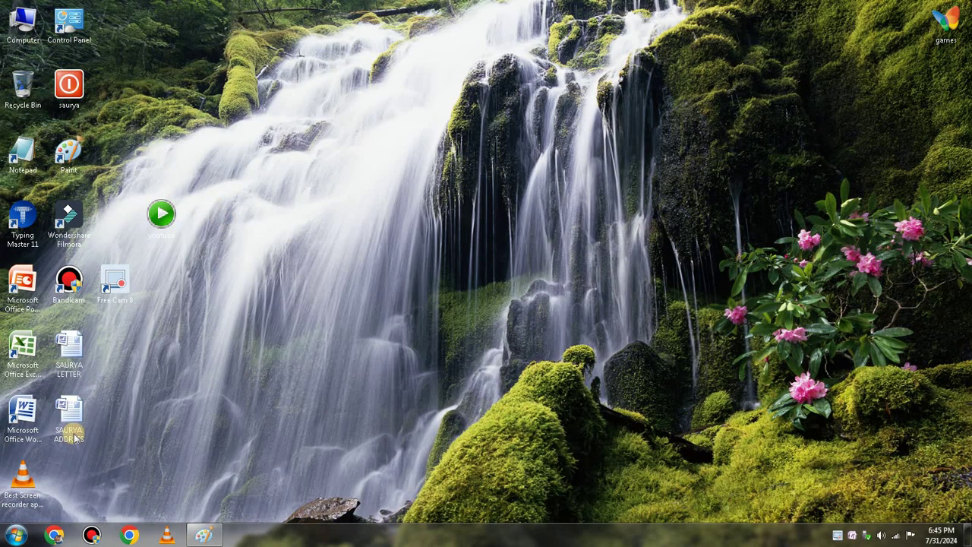
# Step: Close Paint from the taskbar without saving the untitled picture
pyautogui.rightClick(25, 421)
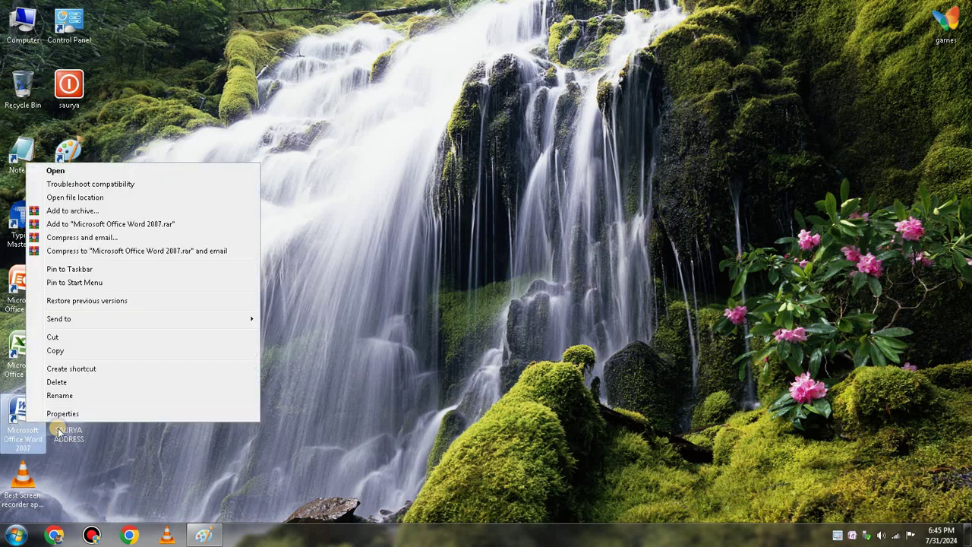
pyautogui.rightClick(204, 535)
pyautogui.click(187, 503)
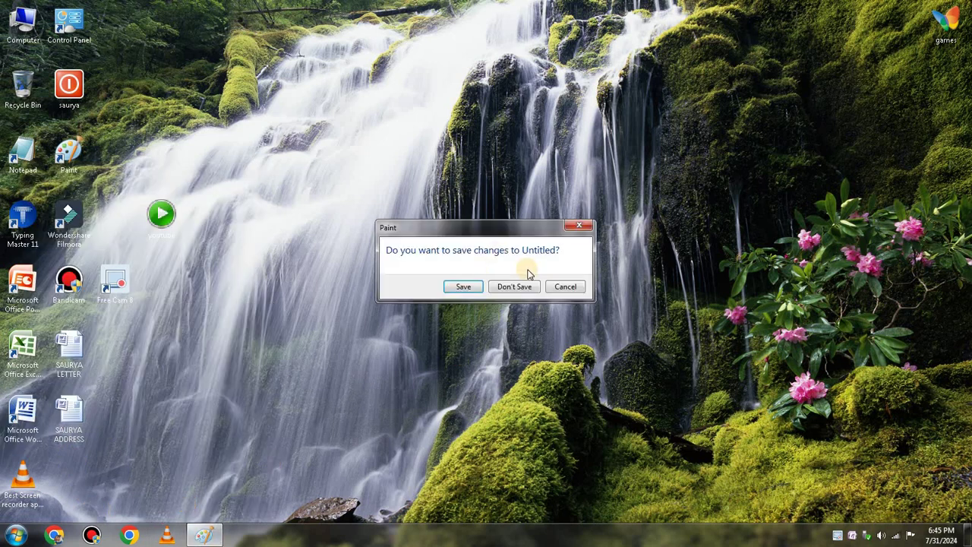
pyautogui.click(514, 287)
pyautogui.click(23, 418)
pyautogui.rightClick(23, 418)
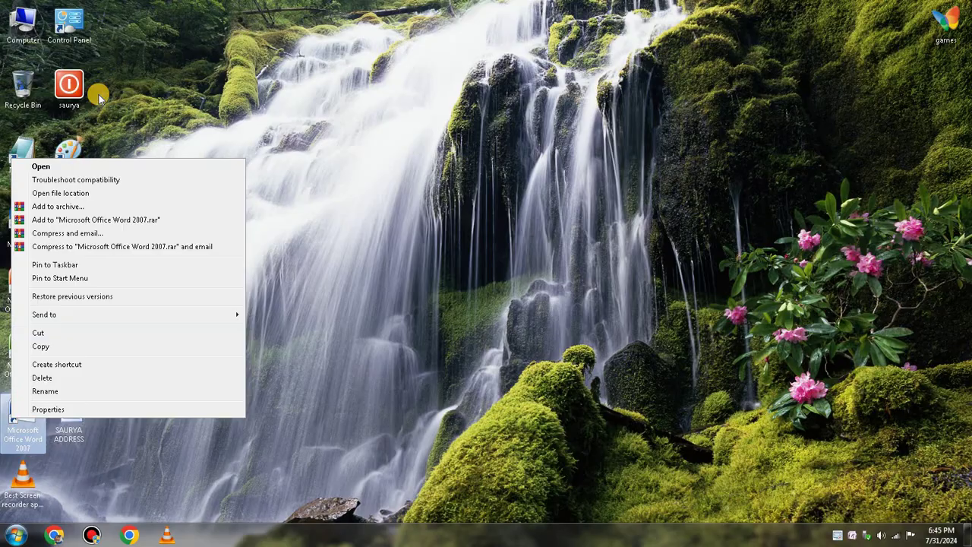
# Step: Launch Word 2007 maximized and paste the waterfall desktop screenshot into Document1
pyautogui.click(79, 166)
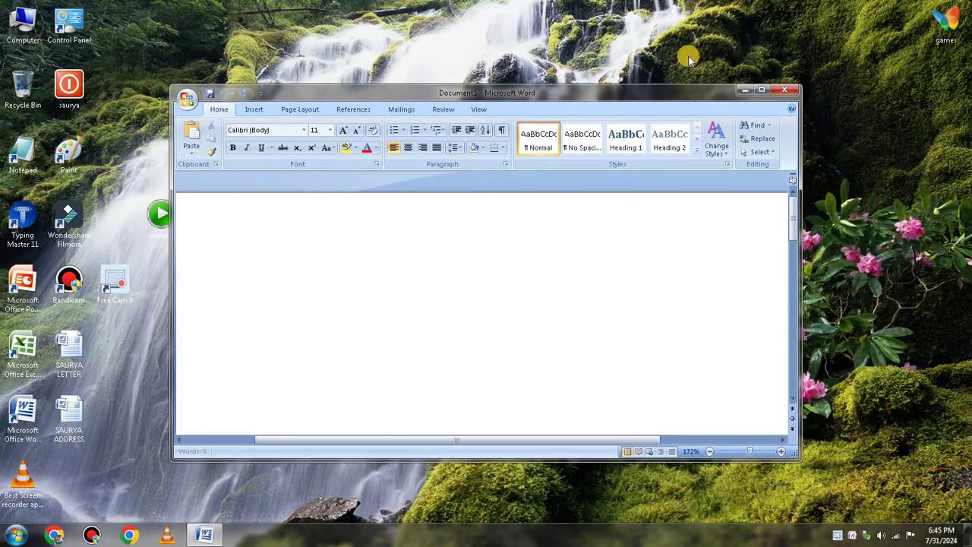
pyautogui.click(762, 90)
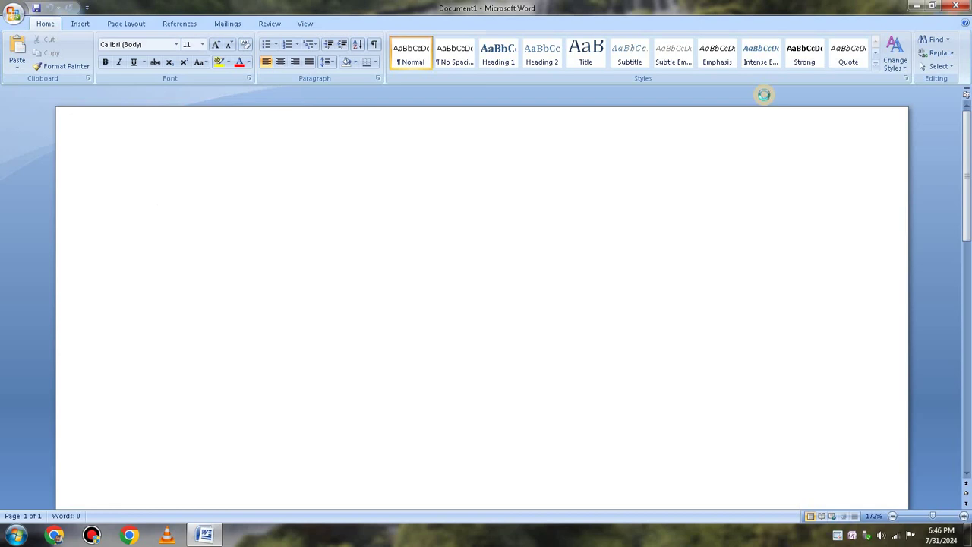
pyautogui.hotkey('ctrl', 'v')
pyautogui.scroll(3, 430, 228)
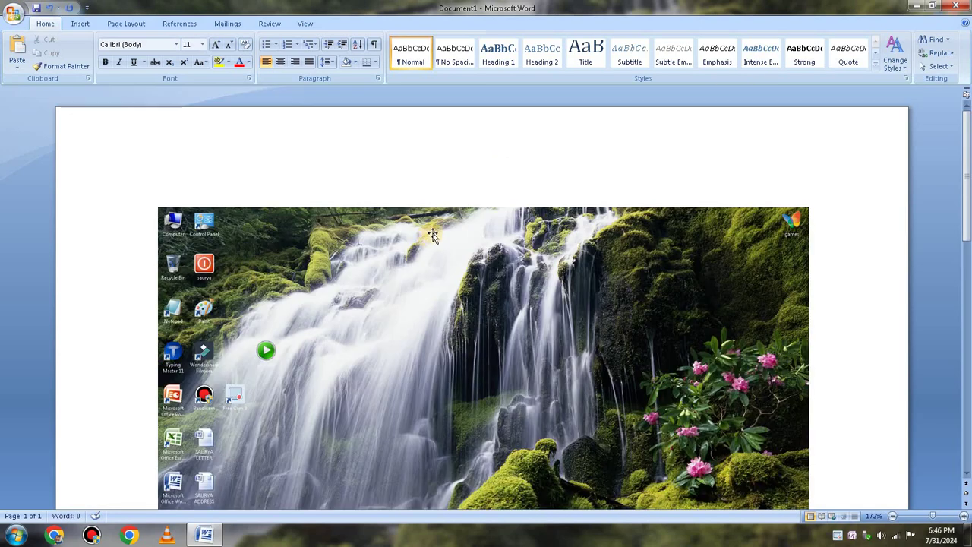
pyautogui.scroll(-3, 534, 243)
pyautogui.scroll(3, 535, 241)
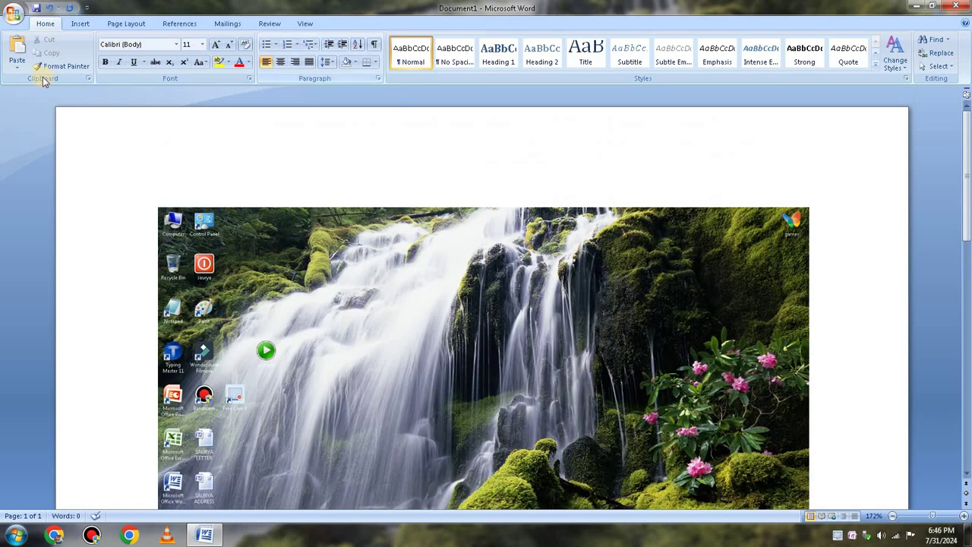
pyautogui.click(248, 64)
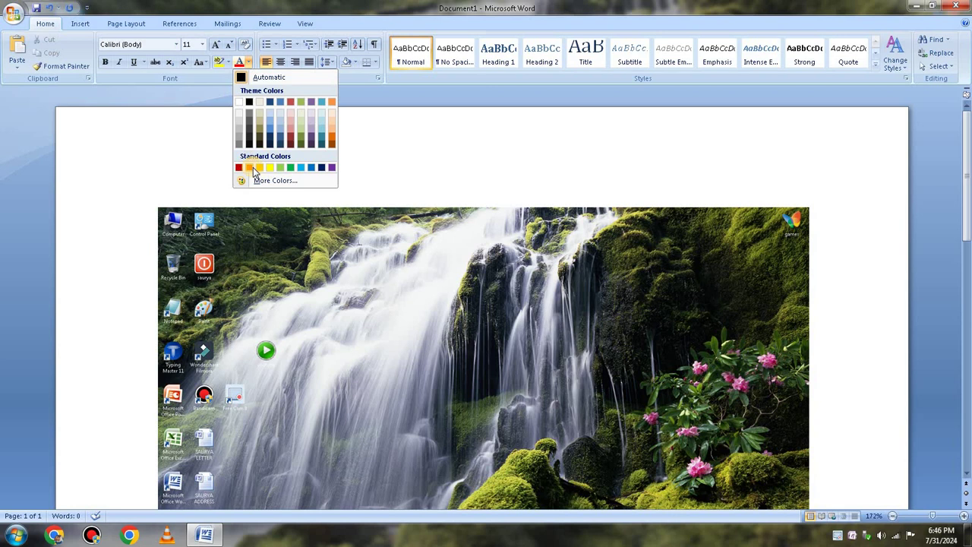
pyautogui.scroll(-2, 255, 174)
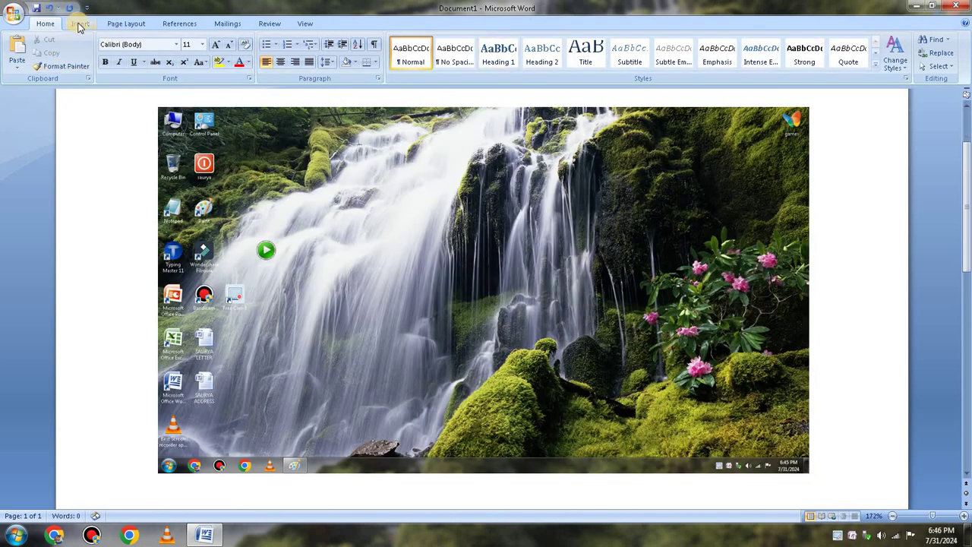
# Step: From the Insert tab, show the WordArt style gallery above the pasted screenshot
pyautogui.click(904, 69)
pyautogui.moveTo(915, 81)
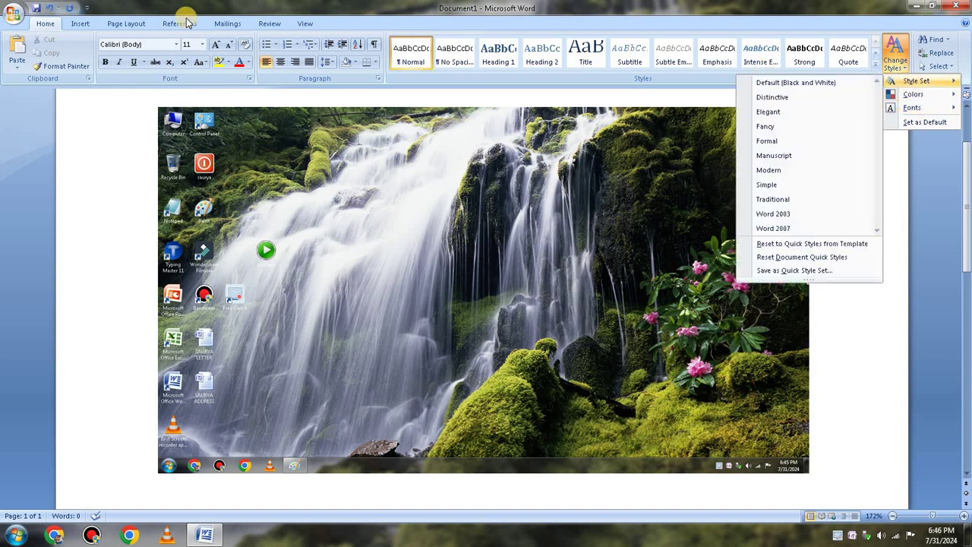
pyautogui.click(93, 25)
pyautogui.click(540, 52)
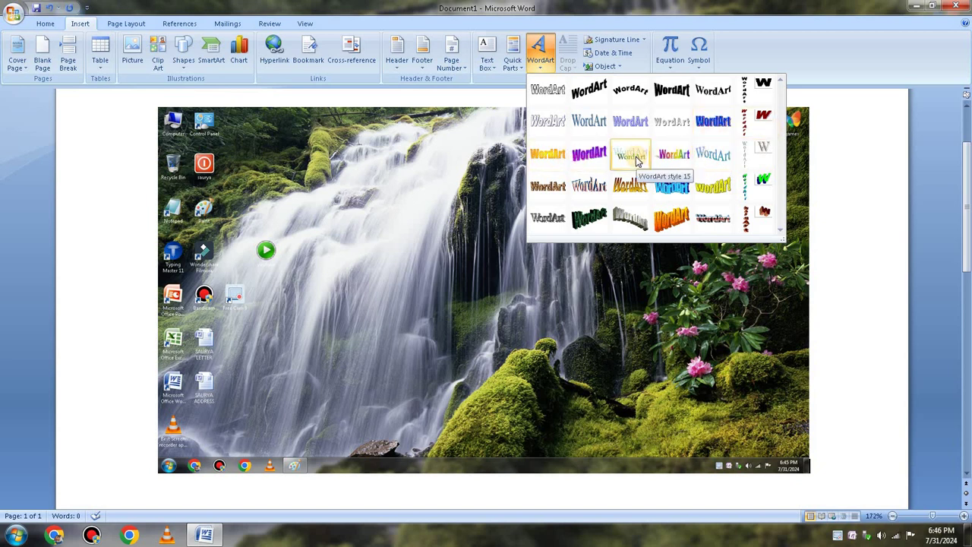
# Step: Insert rainbow-gradient WordArt reading 'HOW TO MAKE YOUTUBE THUMBNAIL', replacing the placeholder text
pyautogui.click(670, 156)
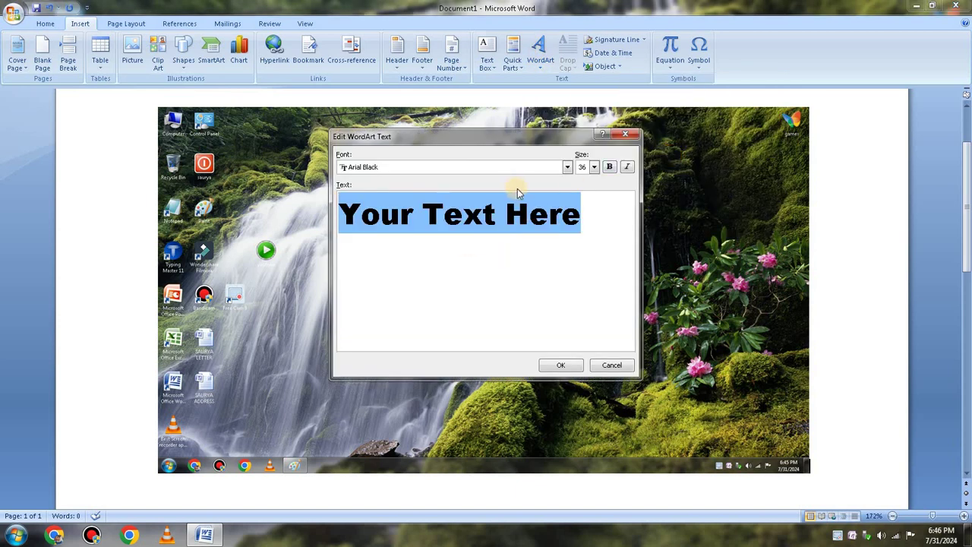
pyautogui.press('BackSpace')
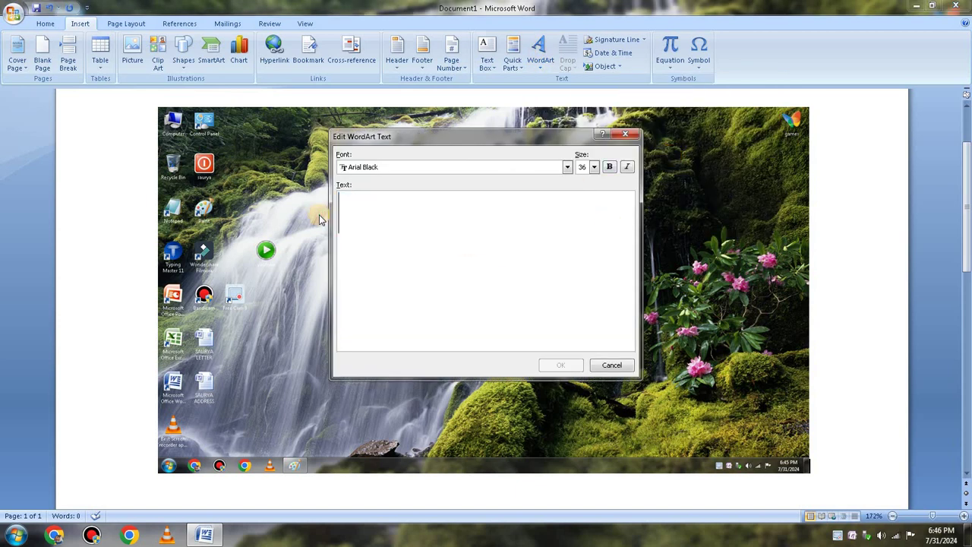
pyautogui.write('HO')
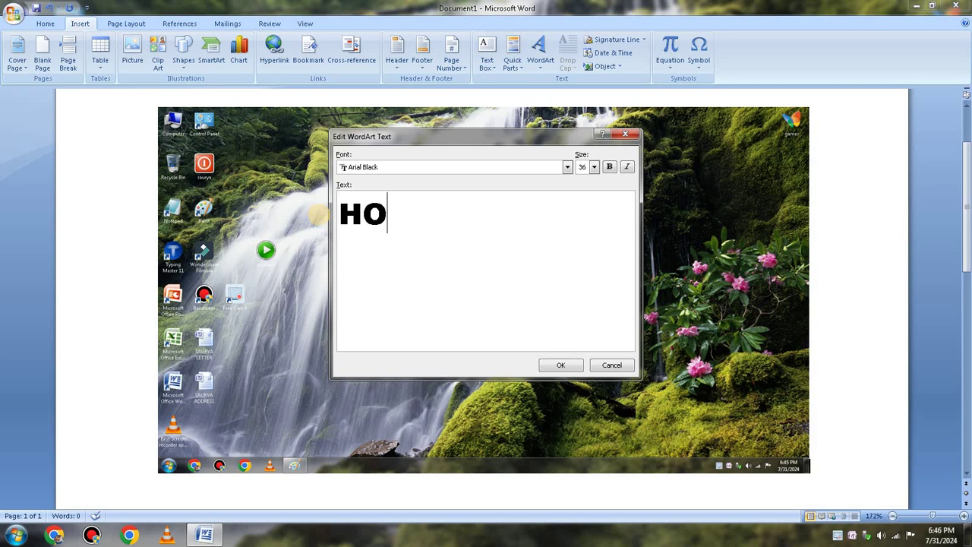
pyautogui.write('W')
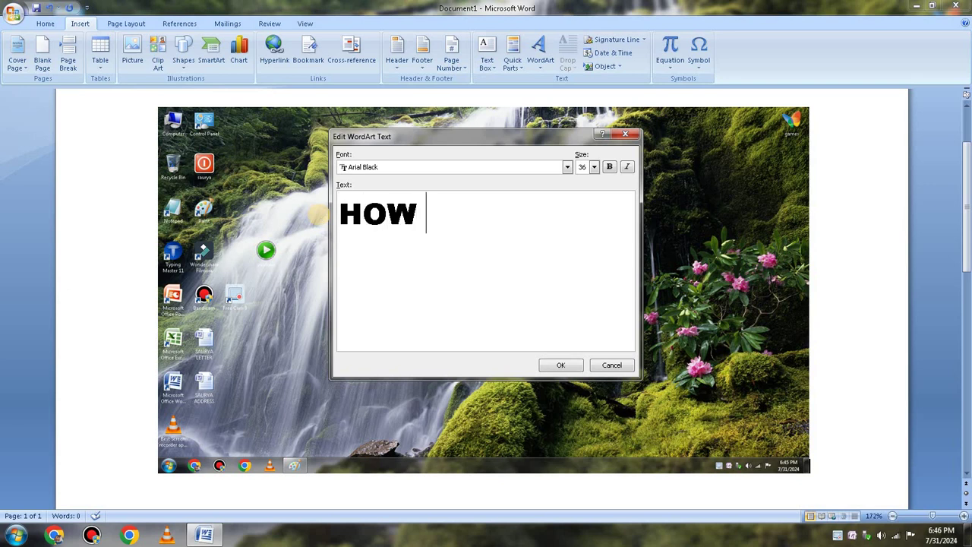
pyautogui.write(' TO MAK')
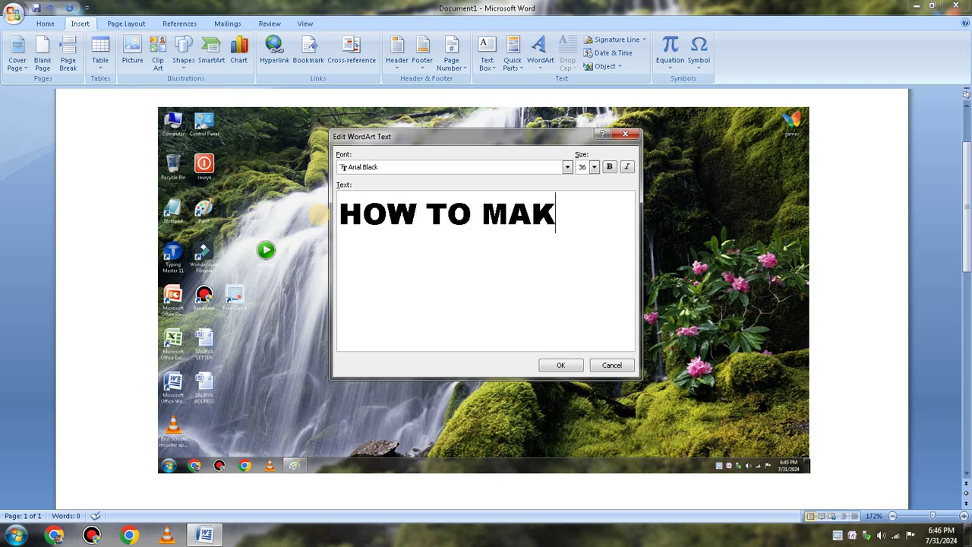
pyautogui.write('E YO')
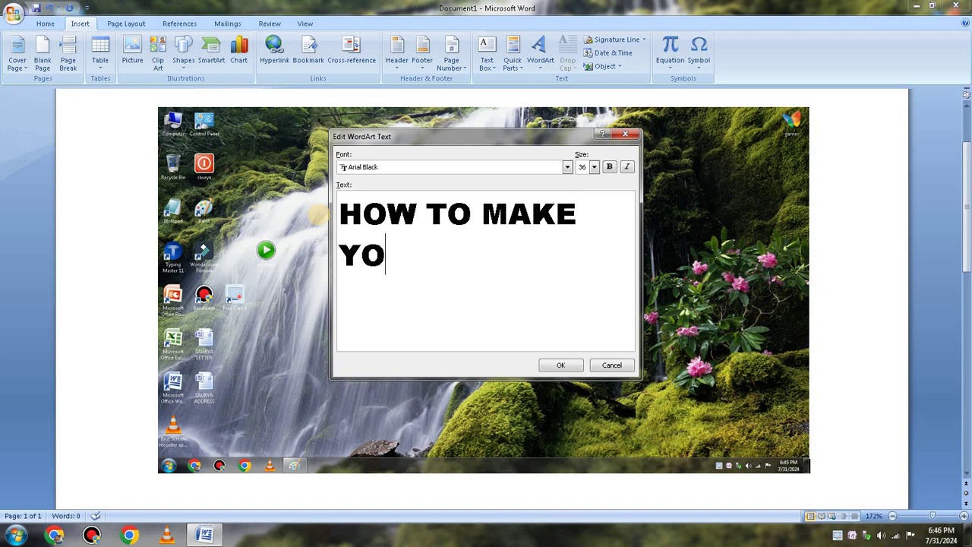
pyautogui.write('UTUBE TH')
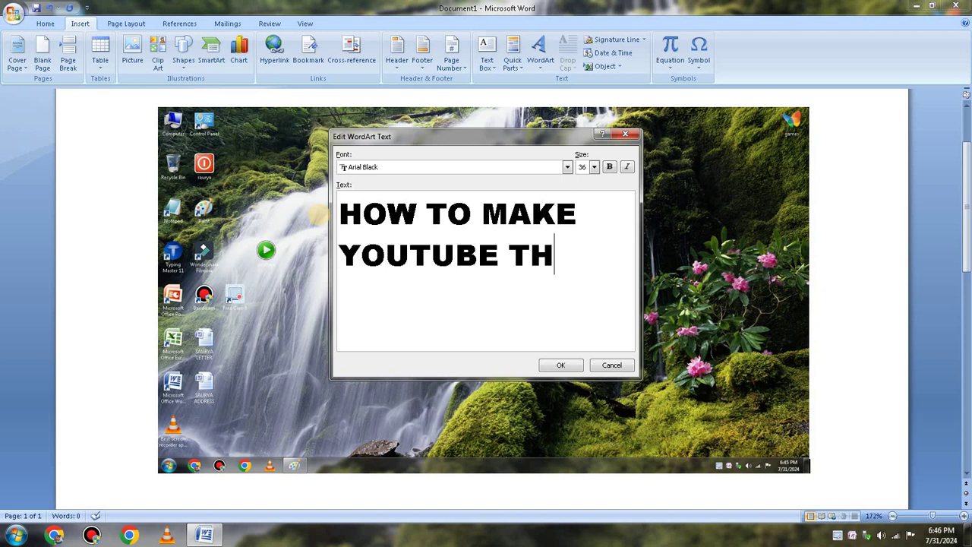
pyautogui.write('UMBNAIL')
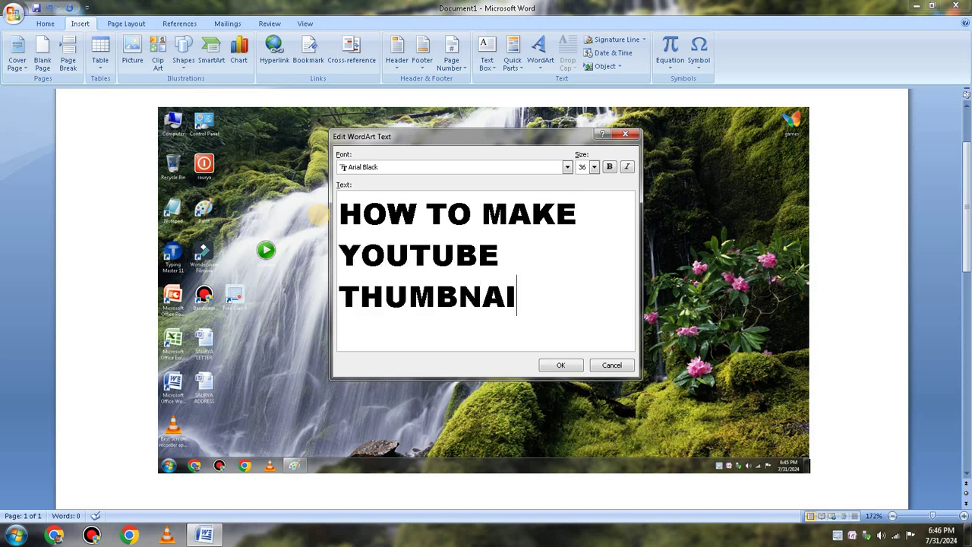
pyautogui.click(561, 365)
# Step: Set the WordArt's text wrapping to In Front of Text
pyautogui.scroll(-3, 554, 275)
pyautogui.scroll(-1, 668, 327)
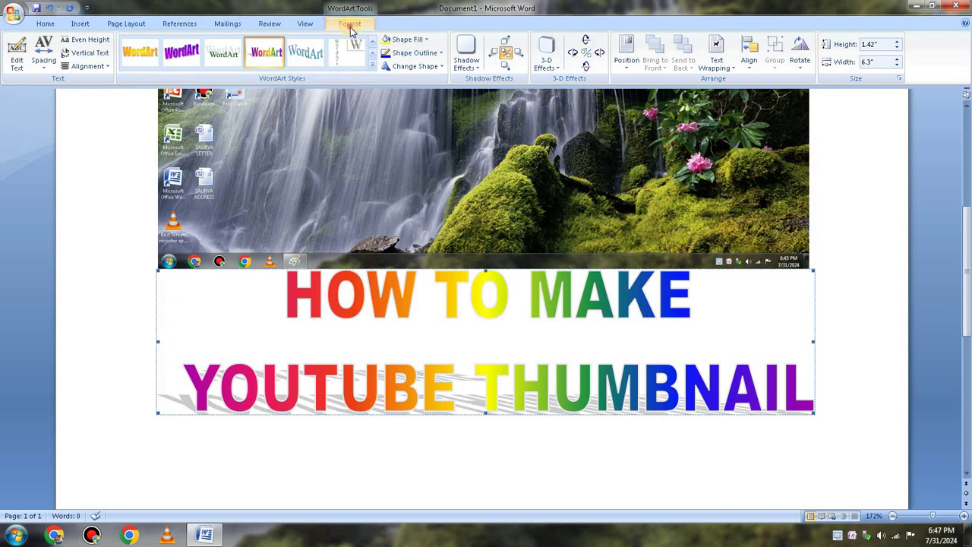
pyautogui.click(734, 74)
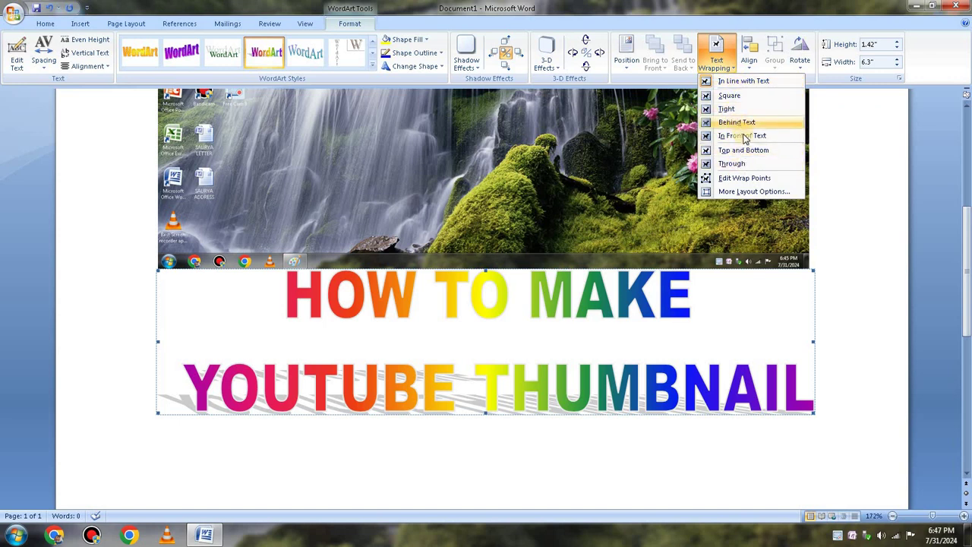
pyautogui.click(744, 141)
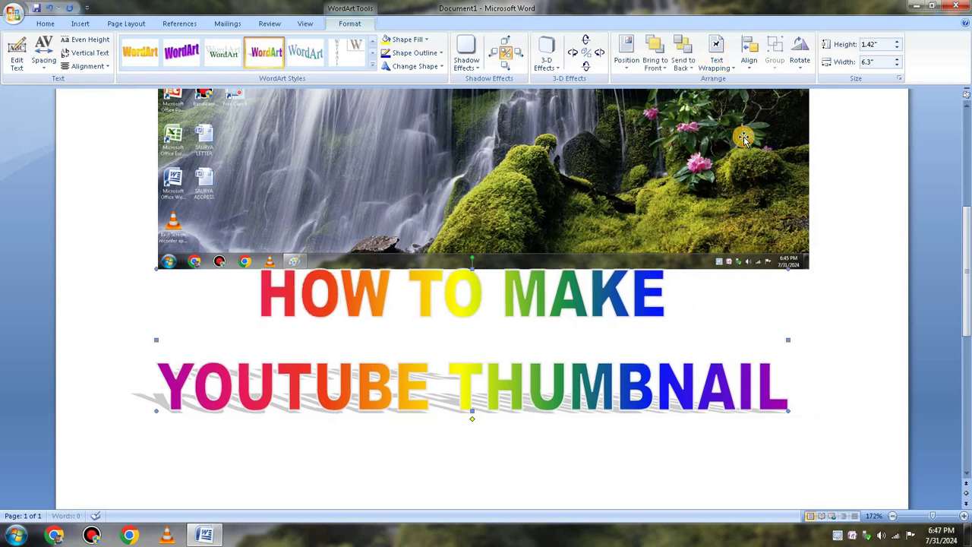
# Step: Apply the top-centre Position preset to the WordArt so it sits above the screenshot
pyautogui.click(635, 68)
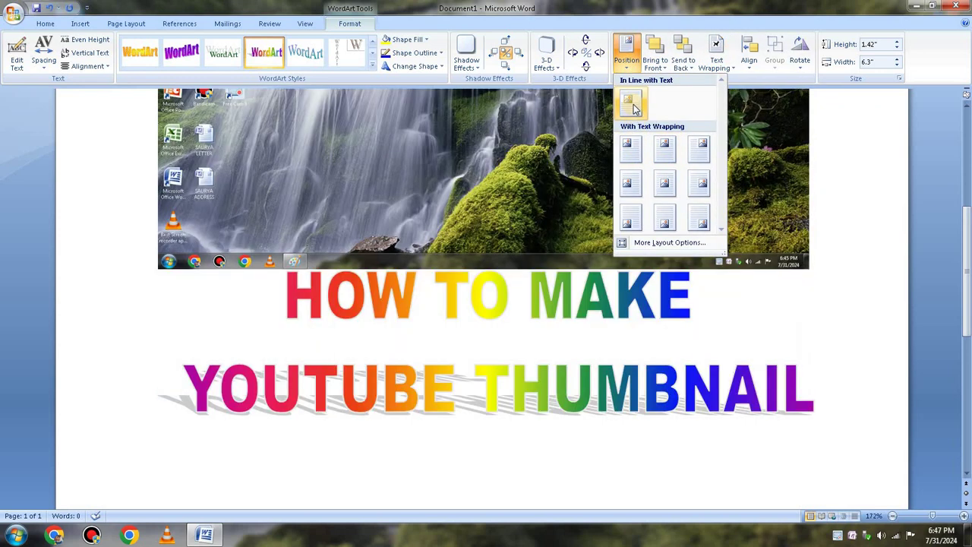
pyautogui.click(673, 194)
pyautogui.scroll(-3, 622, 326)
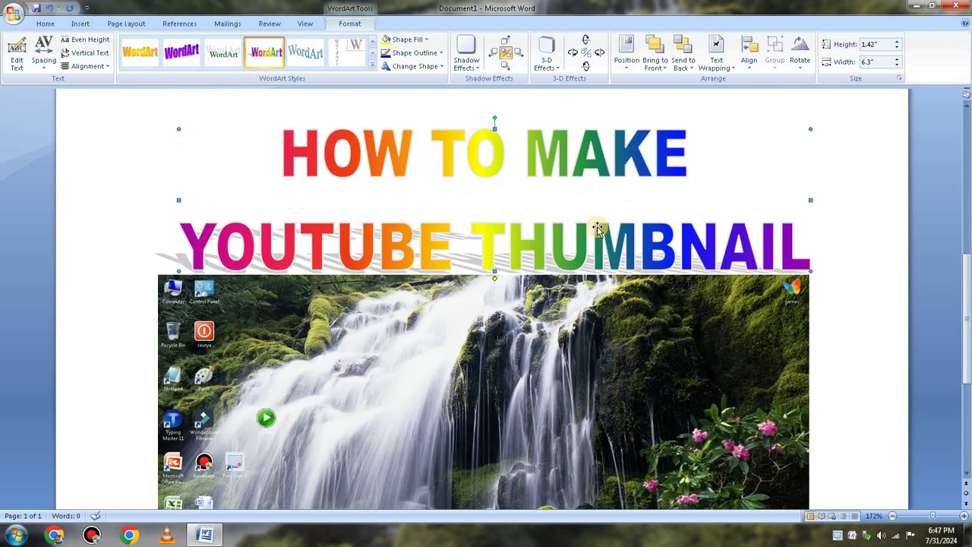
pyautogui.scroll(2, 598, 224)
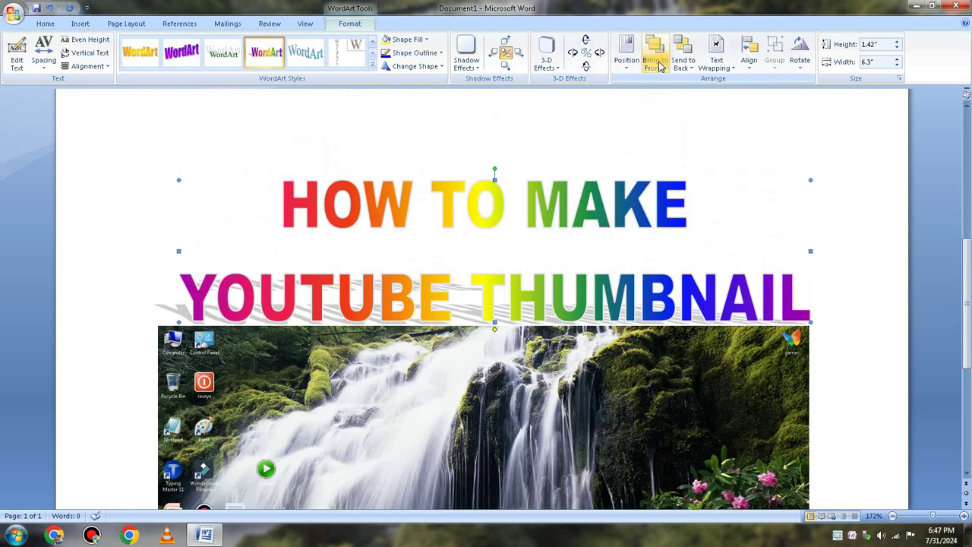
pyautogui.click(626, 55)
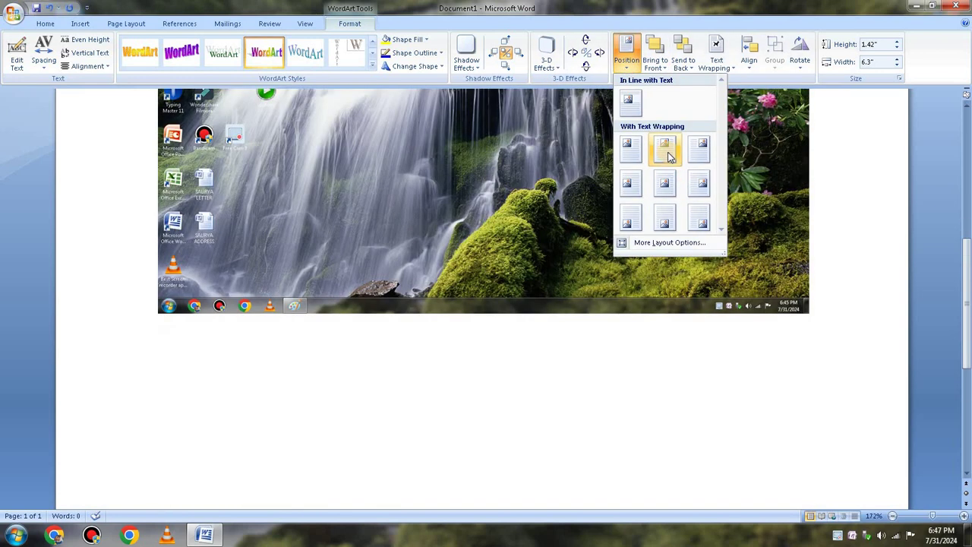
pyautogui.click(665, 187)
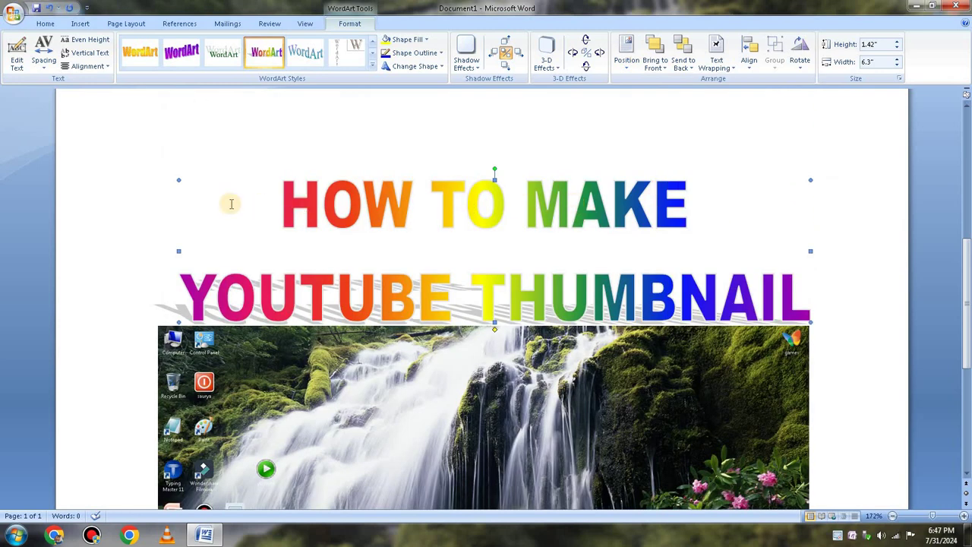
pyautogui.click(599, 241)
pyautogui.scroll(-3, 577, 258)
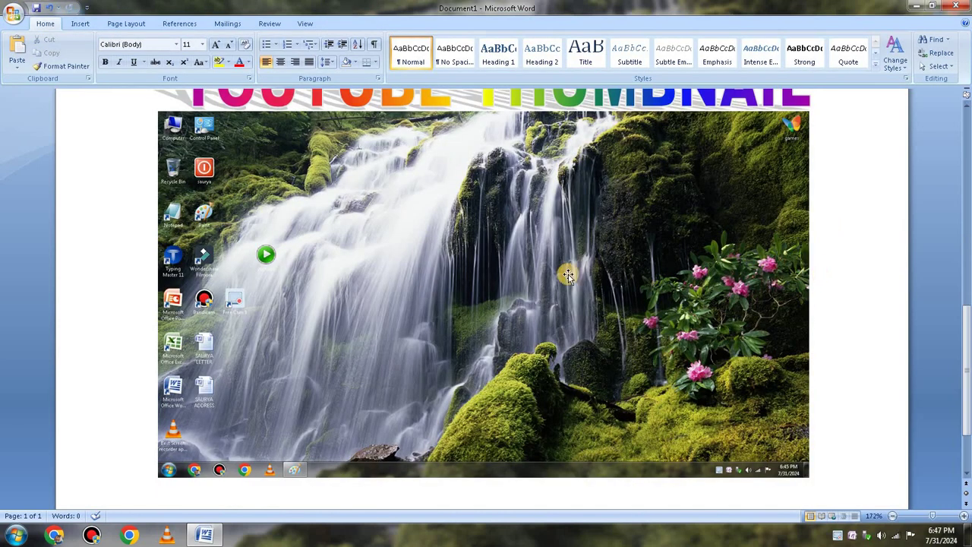
pyautogui.scroll(2, 566, 275)
pyautogui.scroll(-1, 565, 271)
pyautogui.scroll(3, 557, 211)
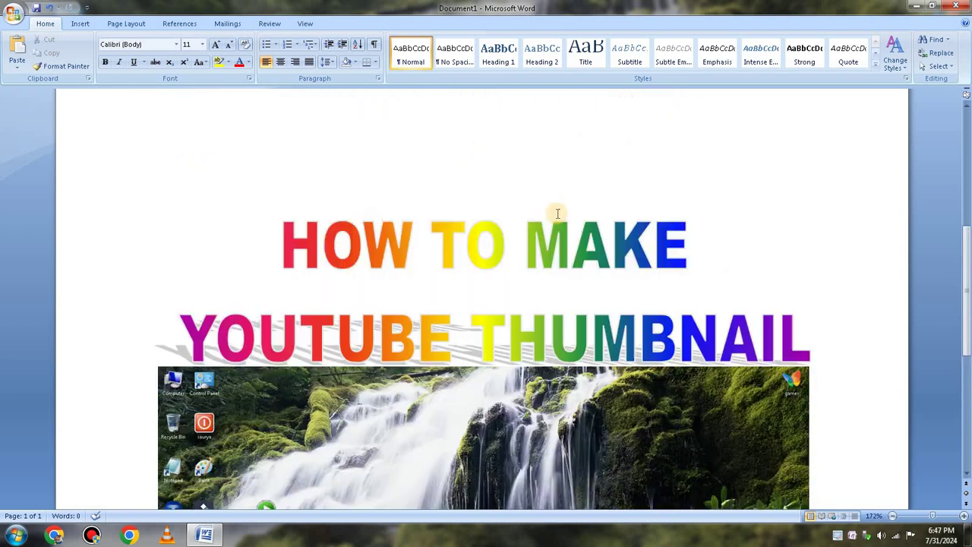
pyautogui.scroll(1, 558, 211)
# Step: Select the rainbow WordArt and set its position to In Line with Text
pyautogui.click(331, 343)
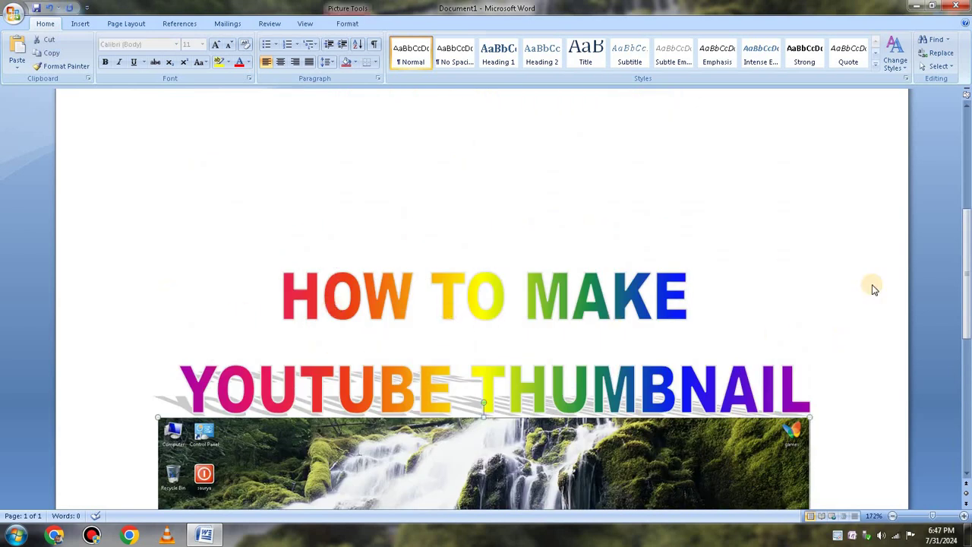
pyautogui.press('Left')
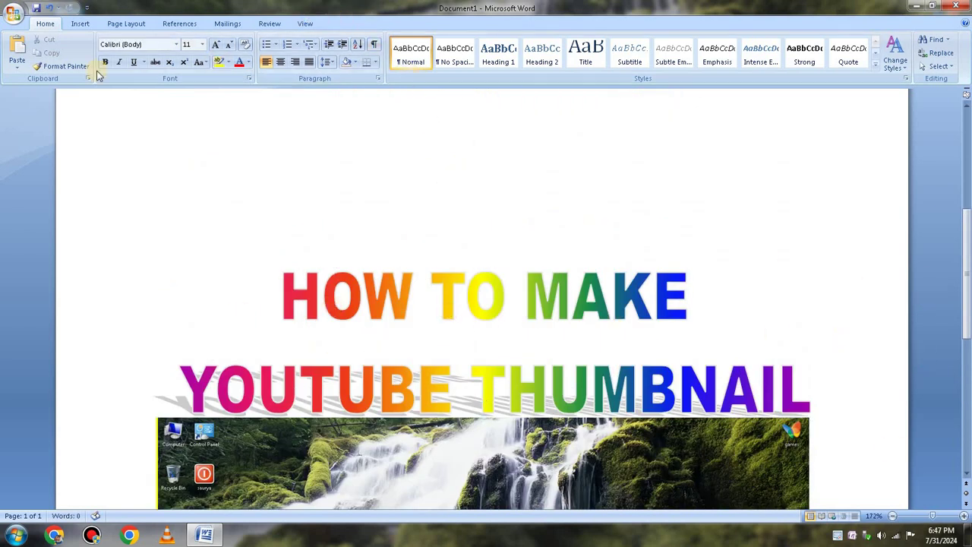
pyautogui.click(338, 306)
pyautogui.click(349, 24)
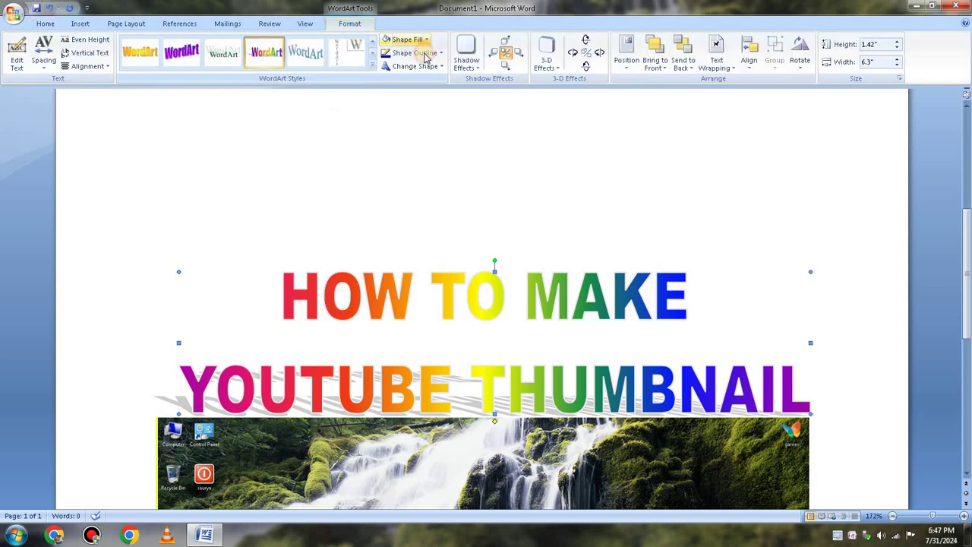
pyautogui.click(622, 71)
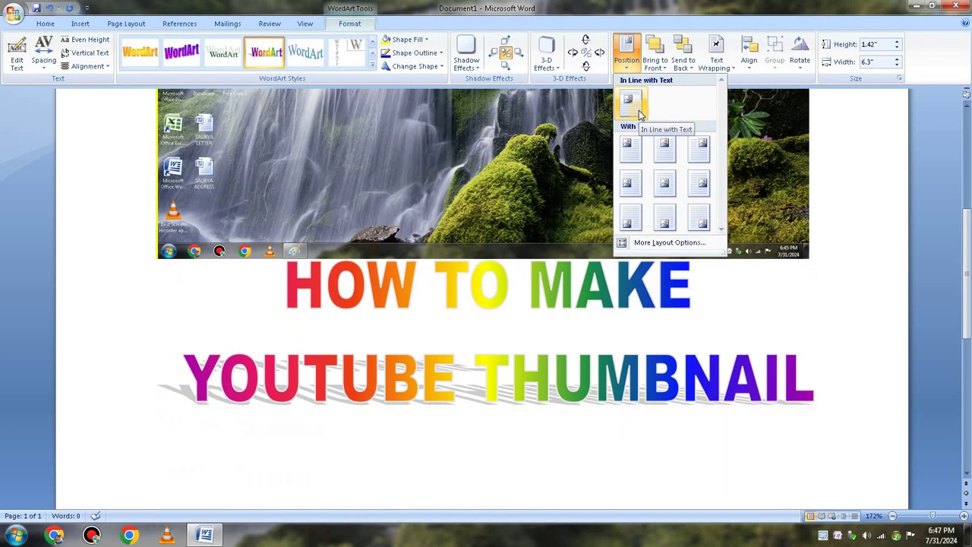
pyautogui.click(639, 112)
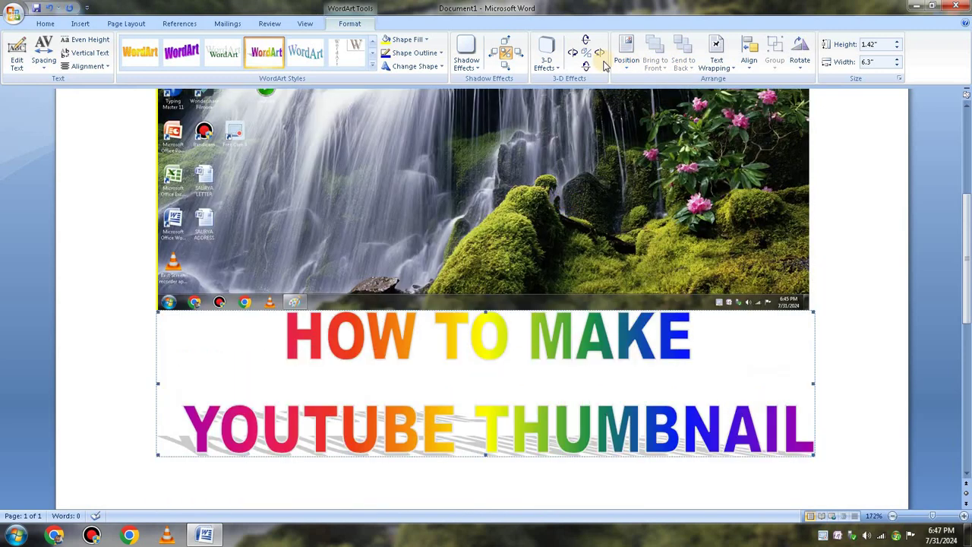
# Step: Reapply the top-centre position preset, then set the WordArt wrapping to Top and Bottom
pyautogui.click(627, 70)
pyautogui.click(662, 185)
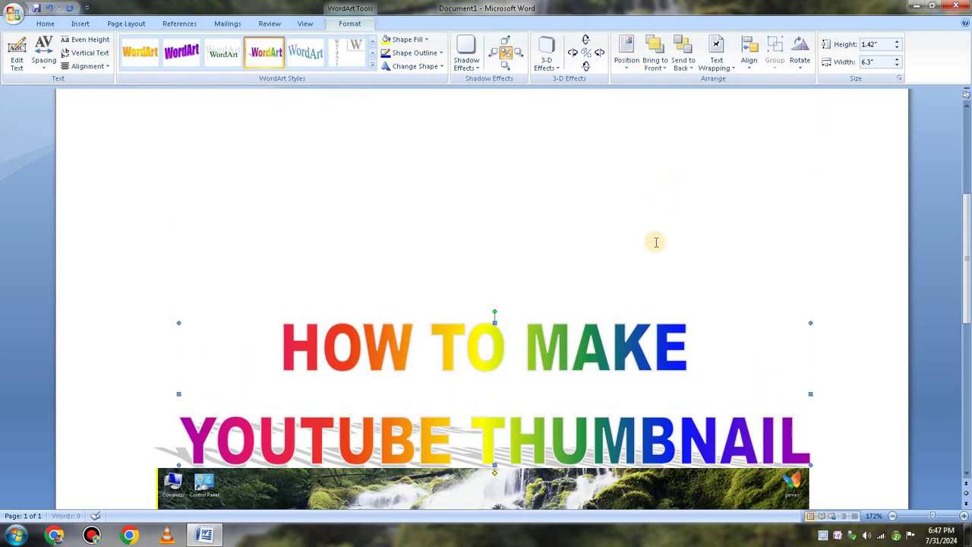
pyautogui.click(627, 67)
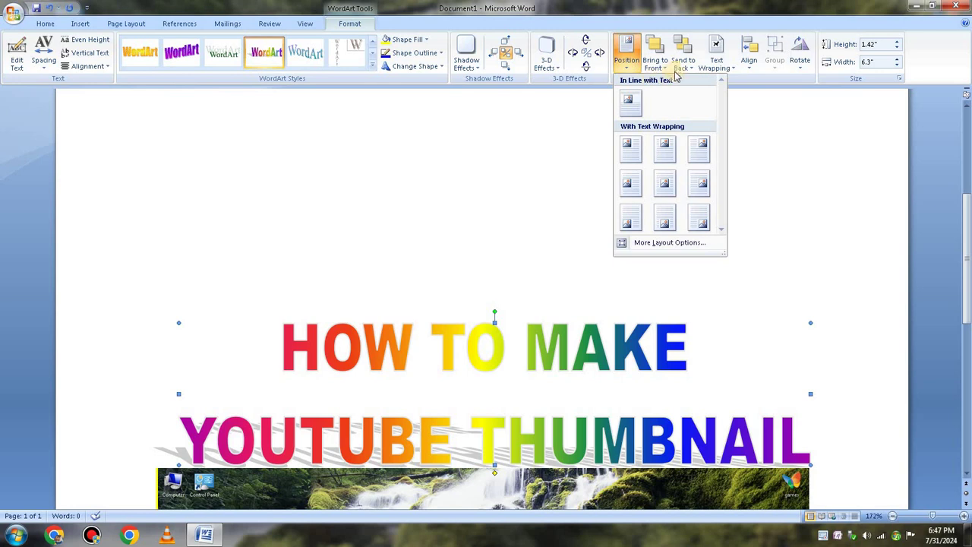
pyautogui.click(726, 68)
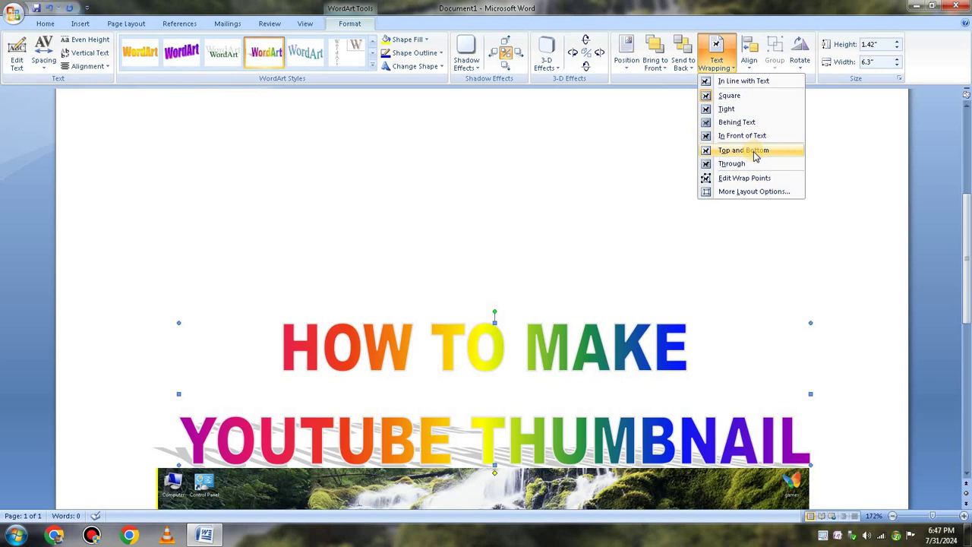
pyautogui.click(755, 152)
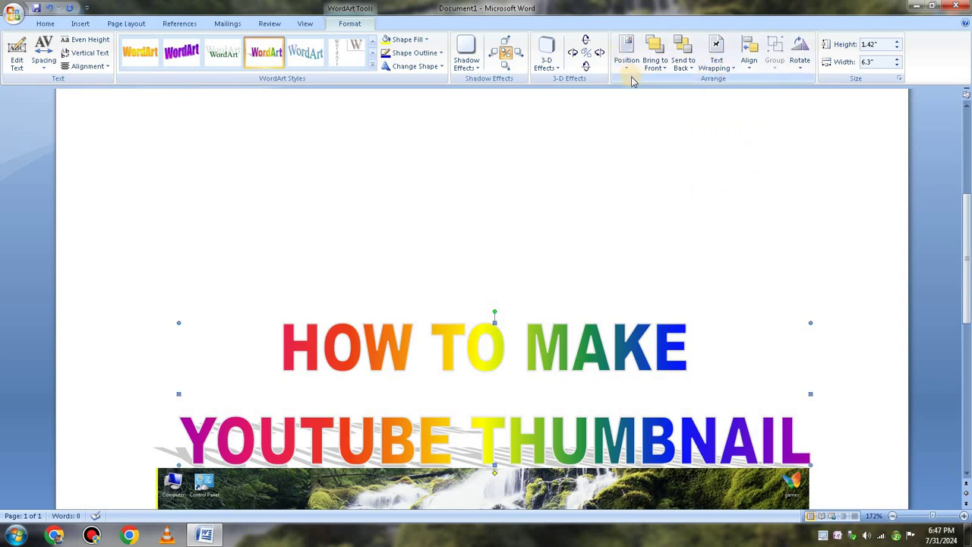
# Step: Give the rainbow WordArt Through text wrapping and apply a Position preset above the waterfall screenshot
pyautogui.click(716, 67)
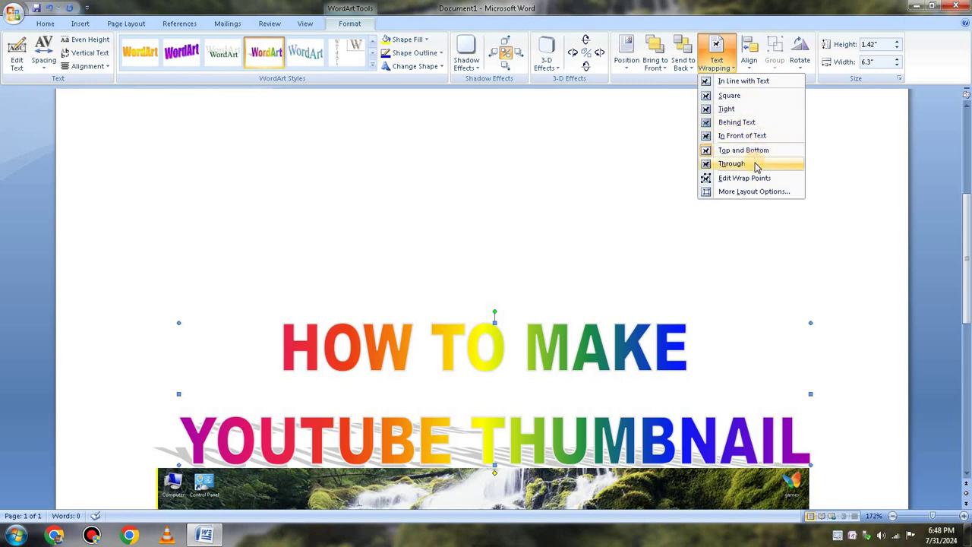
pyautogui.click(731, 163)
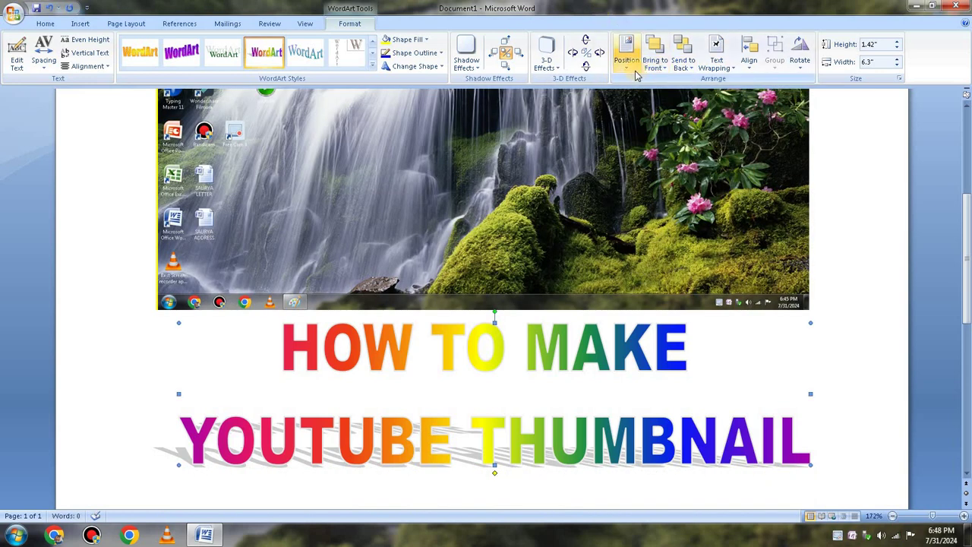
pyautogui.click(628, 62)
pyautogui.click(665, 195)
pyautogui.scroll(-4, 621, 169)
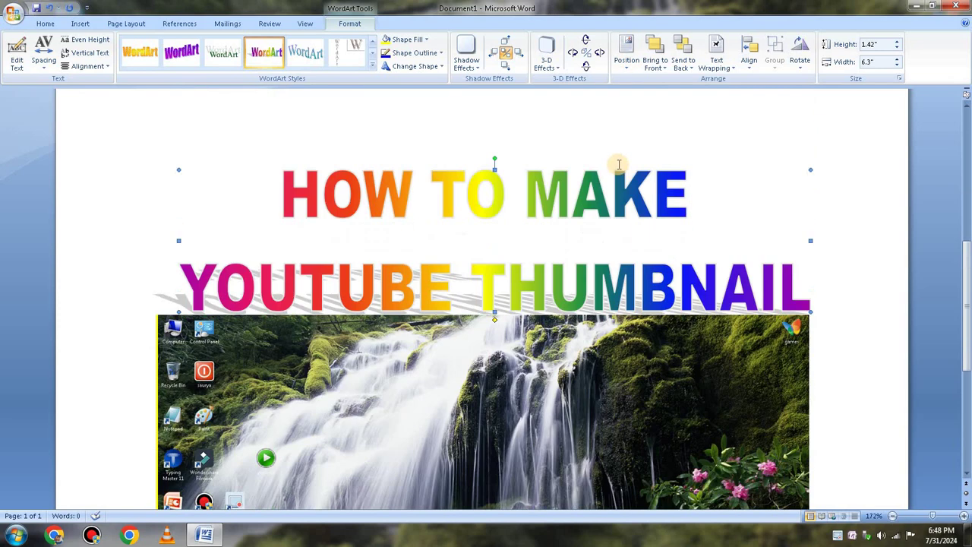
pyautogui.scroll(-3, 615, 160)
pyautogui.scroll(2, 613, 155)
pyautogui.scroll(-1, 613, 155)
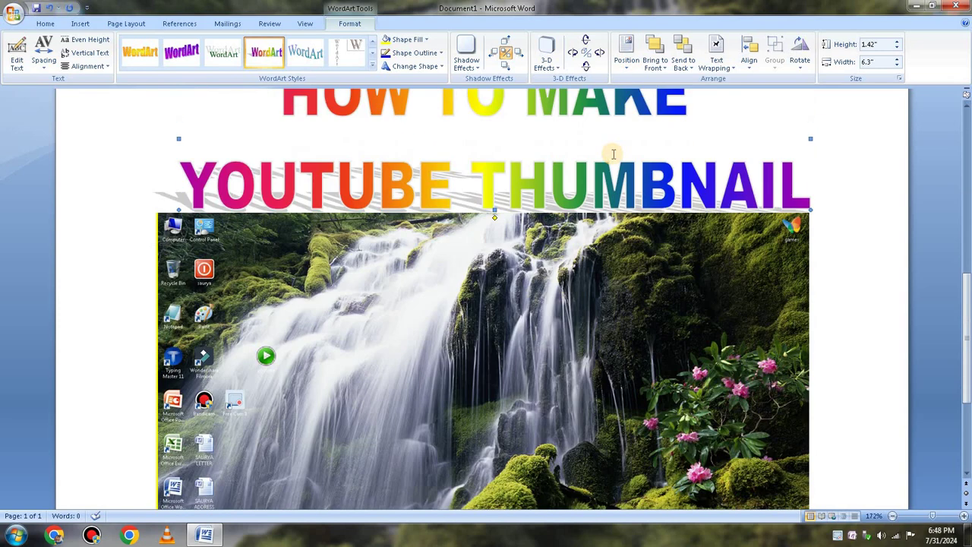
pyautogui.scroll(1, 612, 155)
pyautogui.scroll(-1, 612, 155)
pyautogui.scroll(1, 612, 155)
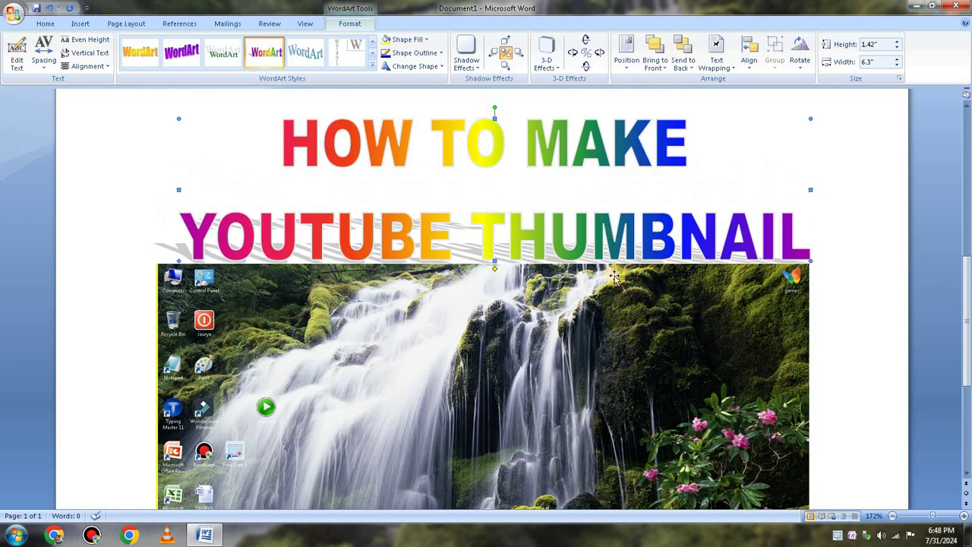
pyautogui.scroll(-3, 471, 364)
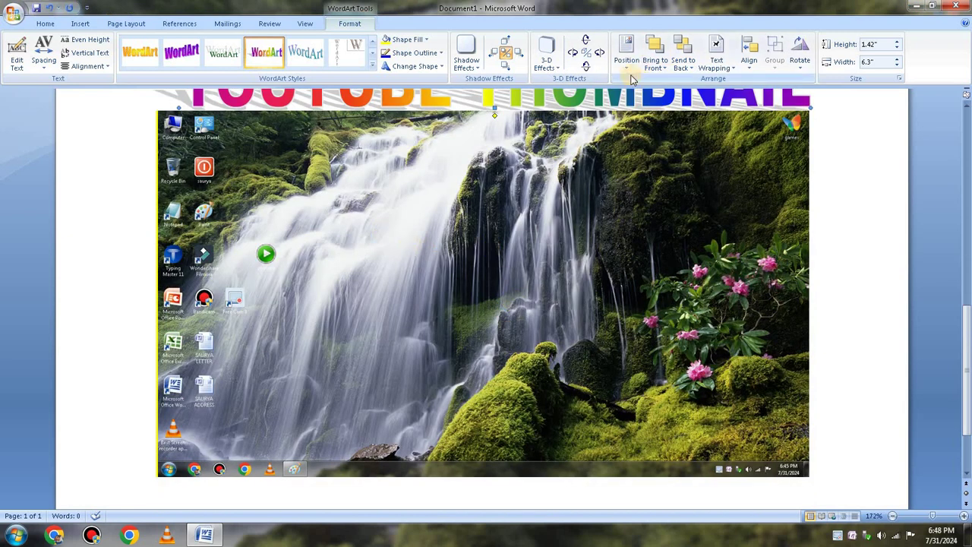